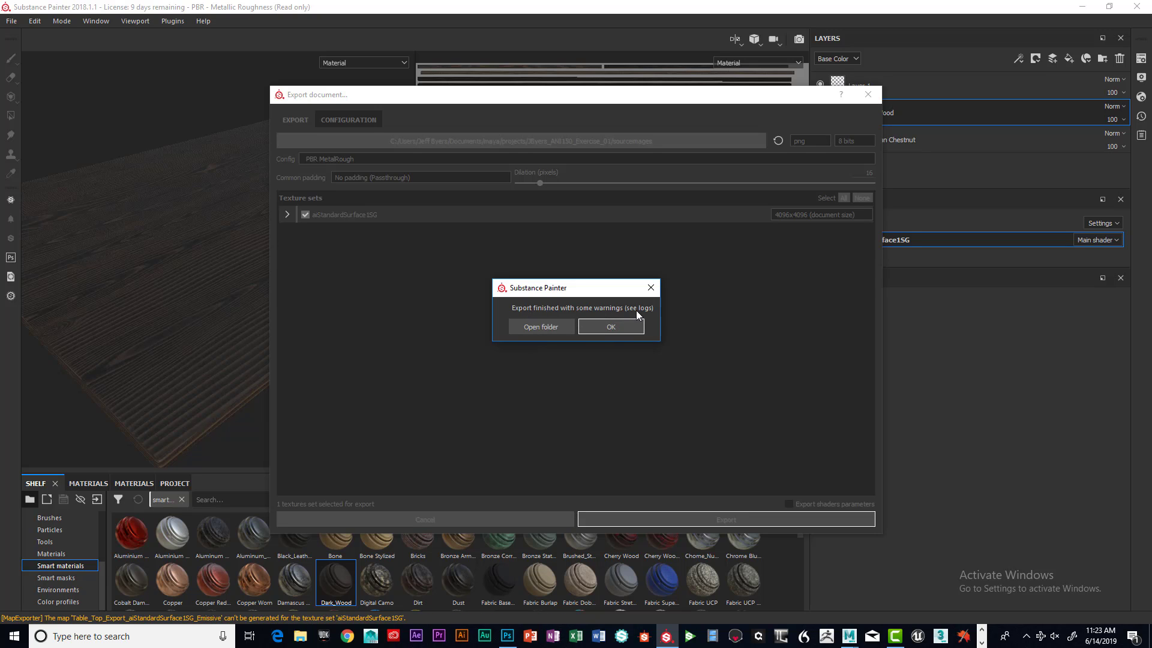
Step: Dismiss the 'Export finished with some warnings' message to close Substance Painter's Export document dialog
click(630, 324)
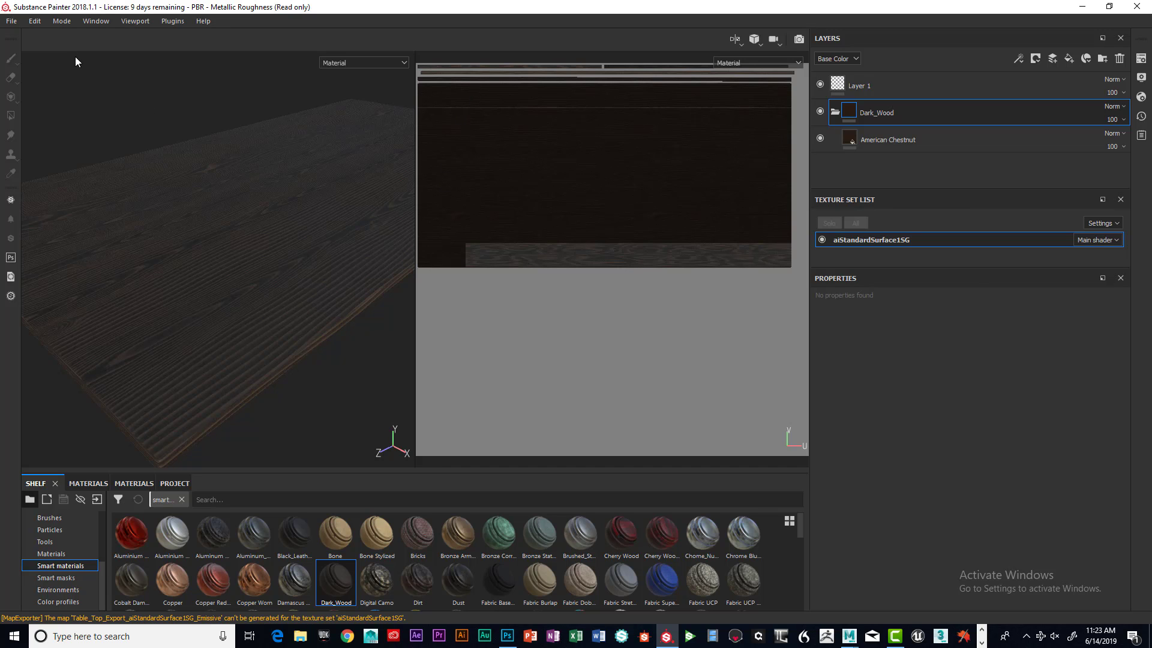
Step: In Photoshop's File > Open dialog, browse to Documents/maya/projects/JByers_ANI150_Exercise_01/sourceimages
click(1085, 9)
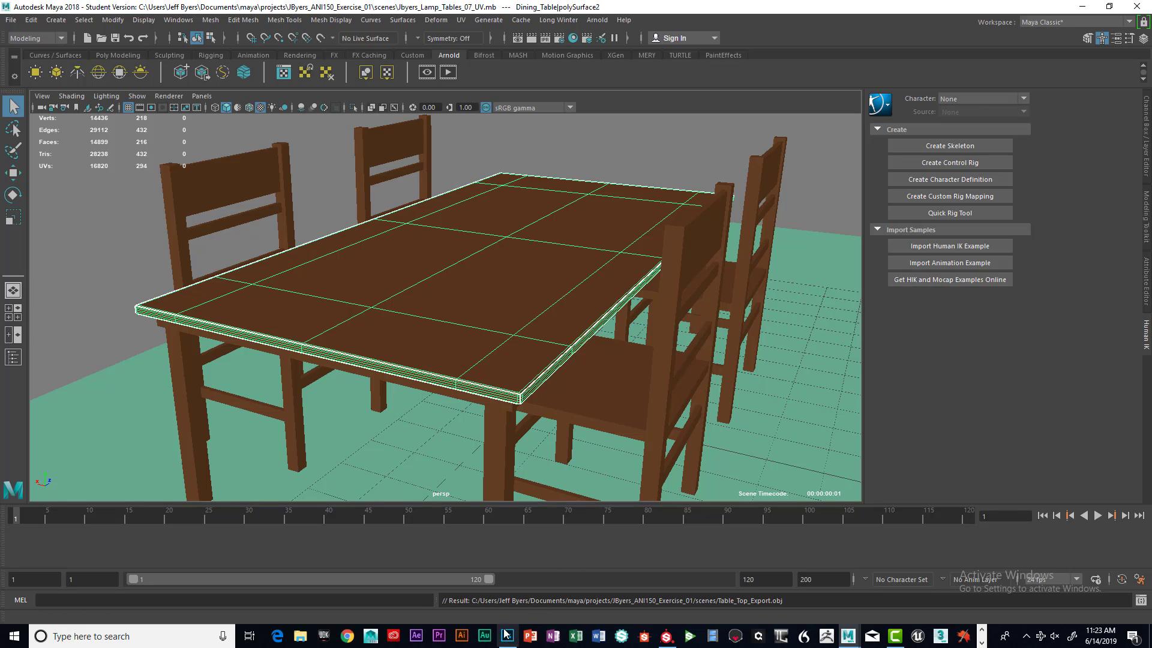
click(507, 636)
click(34, 9)
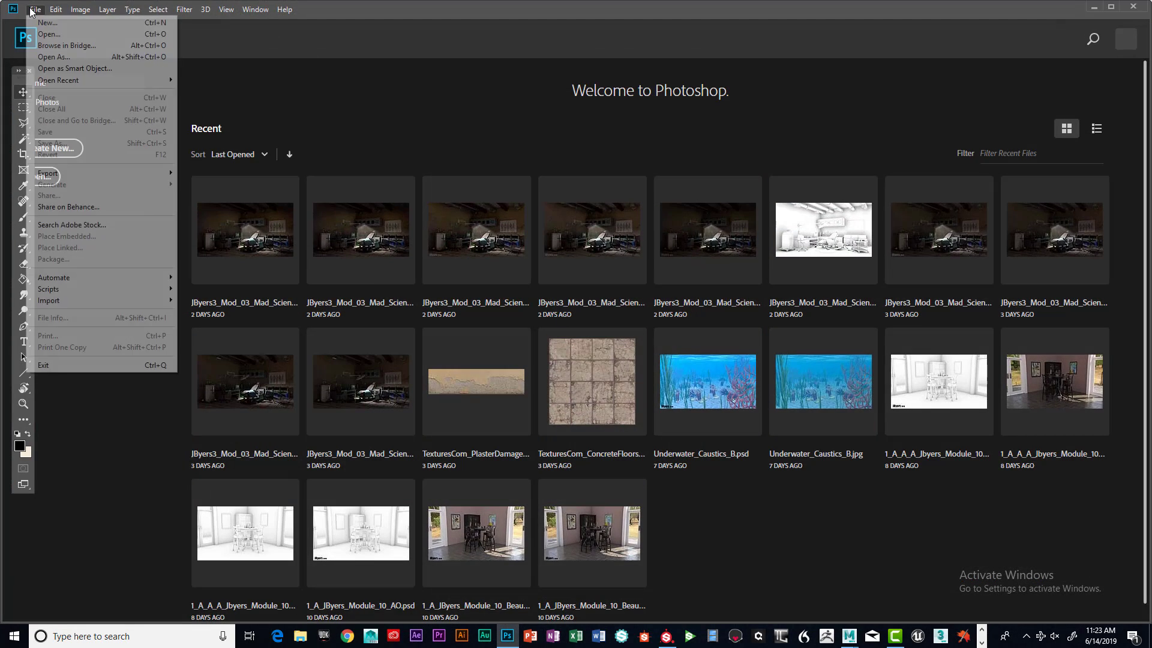
click(48, 32)
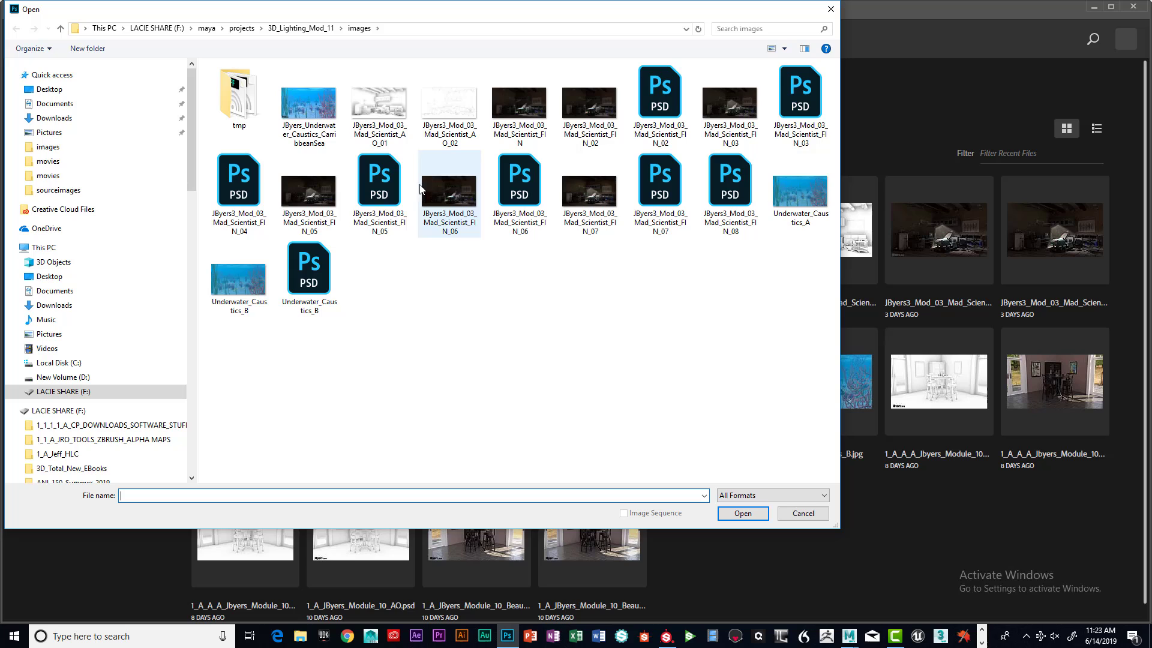
click(56, 106)
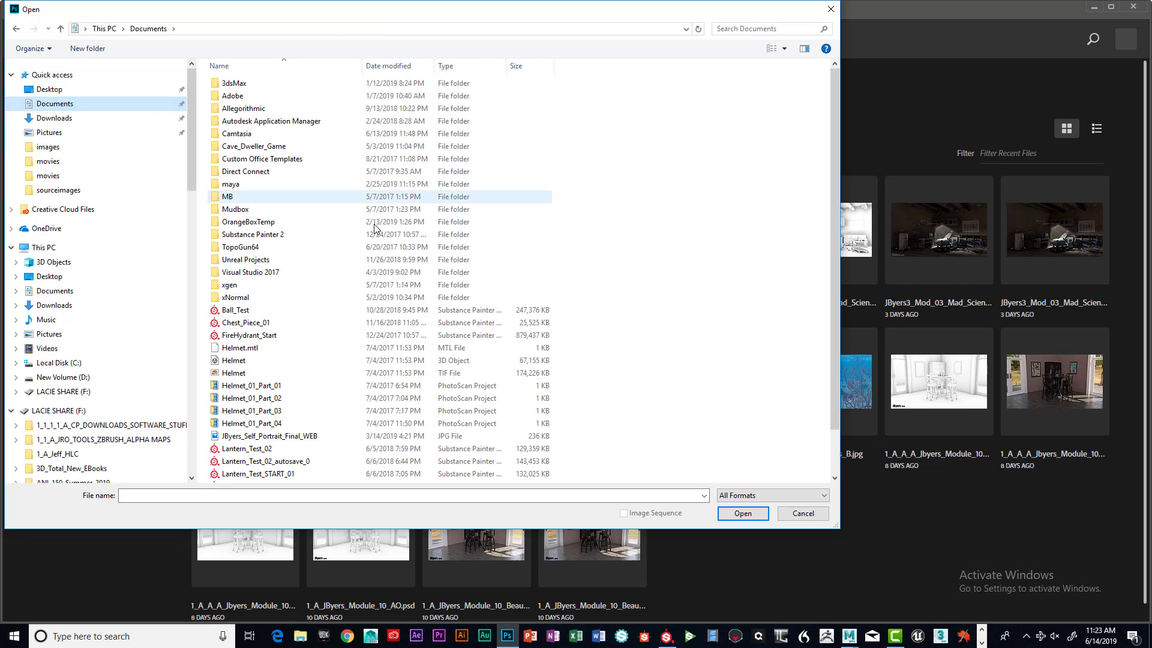
double_click(240, 191)
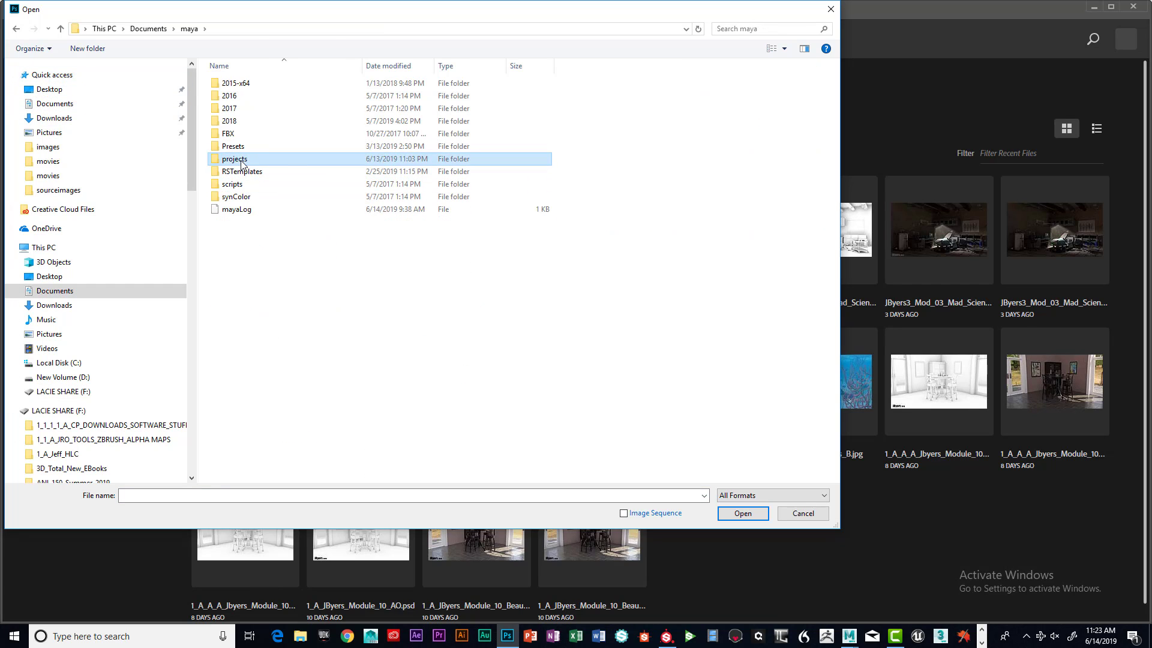
double_click(235, 159)
double_click(284, 172)
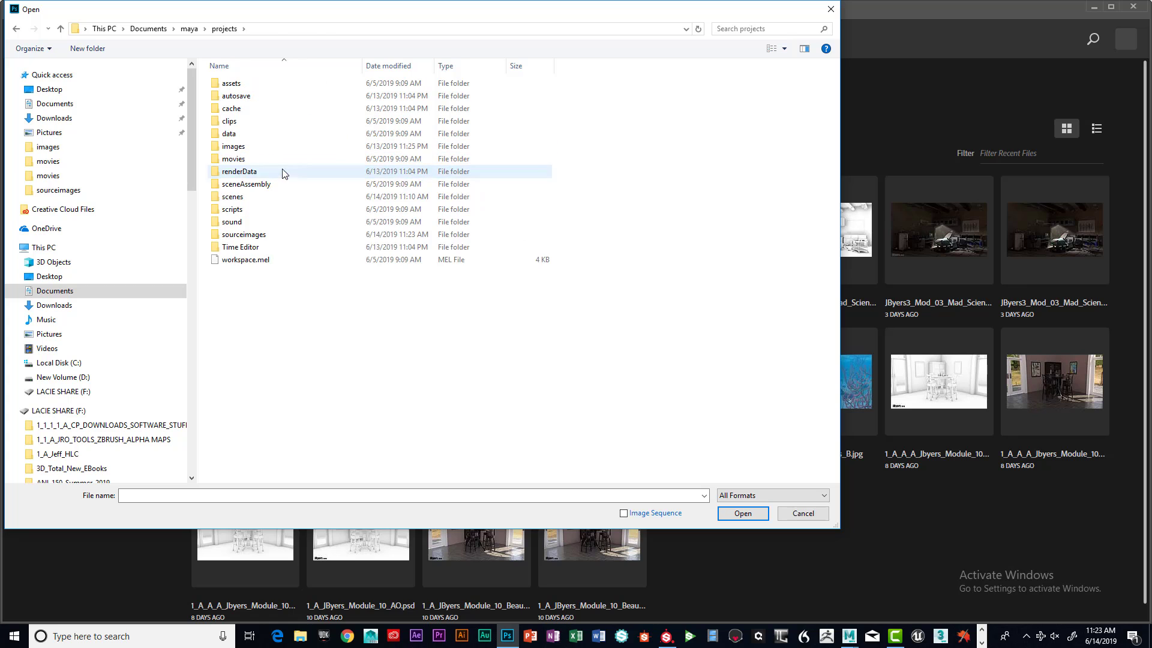
double_click(279, 234)
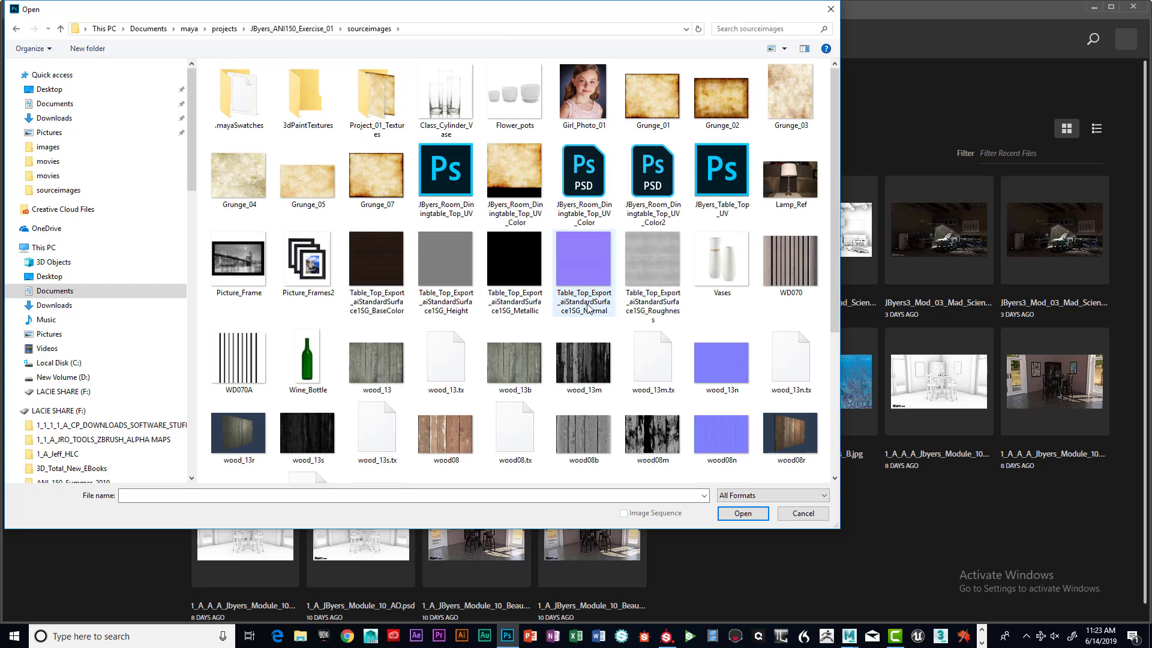
Step: Shift-select the five Table_Top_Export maps, from BaseColor through the last export
scroll(642, 344, down, 2)
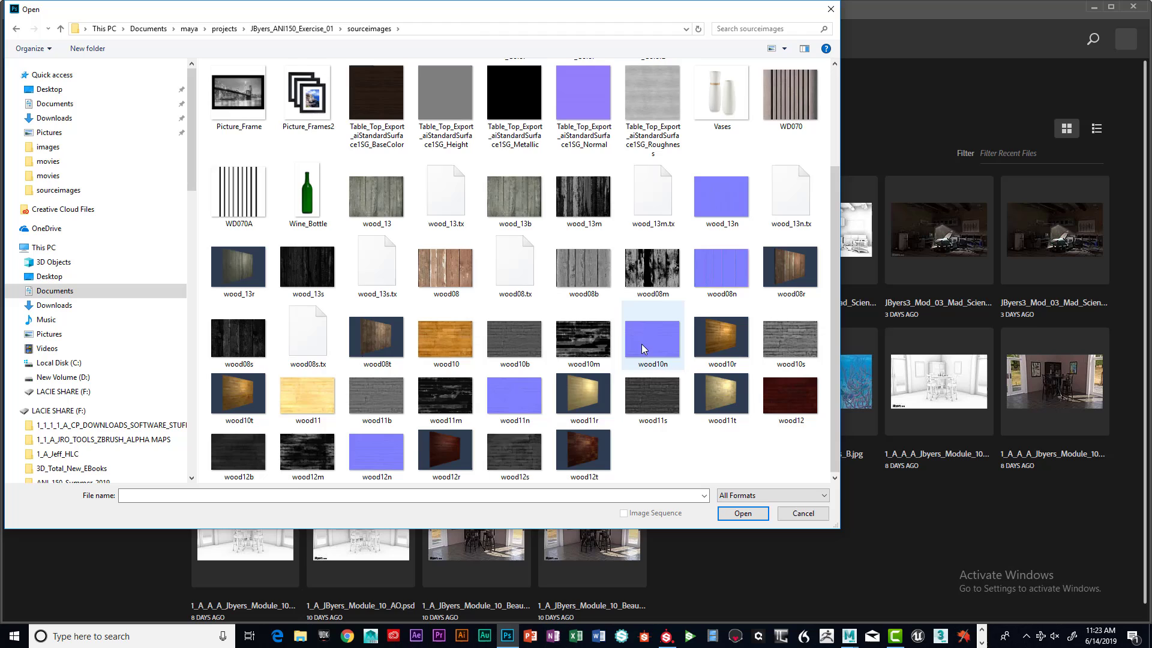
scroll(641, 343, up, 2)
click(378, 264)
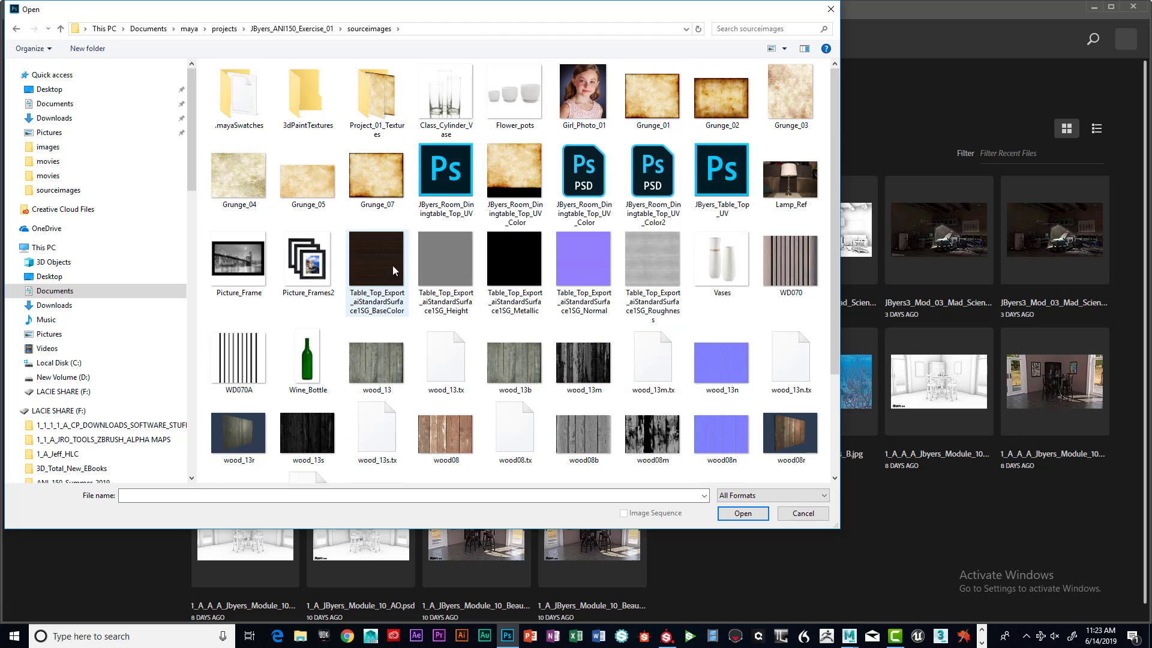
shift+click(657, 251)
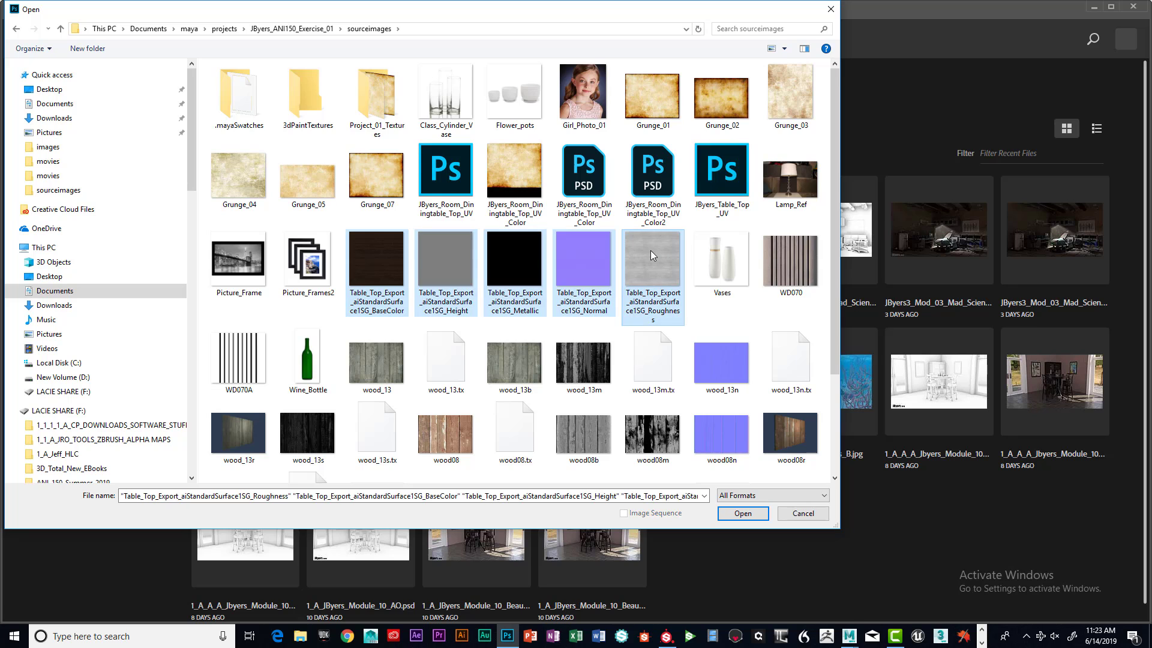
right_click(651, 250)
click(680, 259)
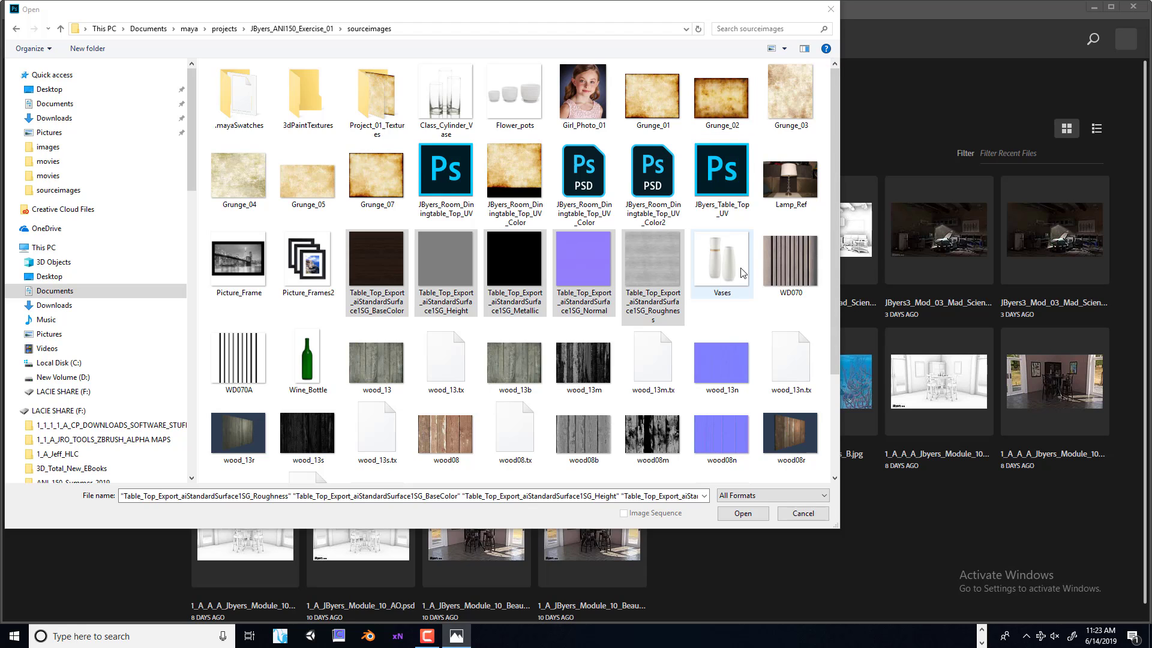
Step: Open the five maps and view the BaseColor, Height, Metallic and Normal documents in turn
click(743, 514)
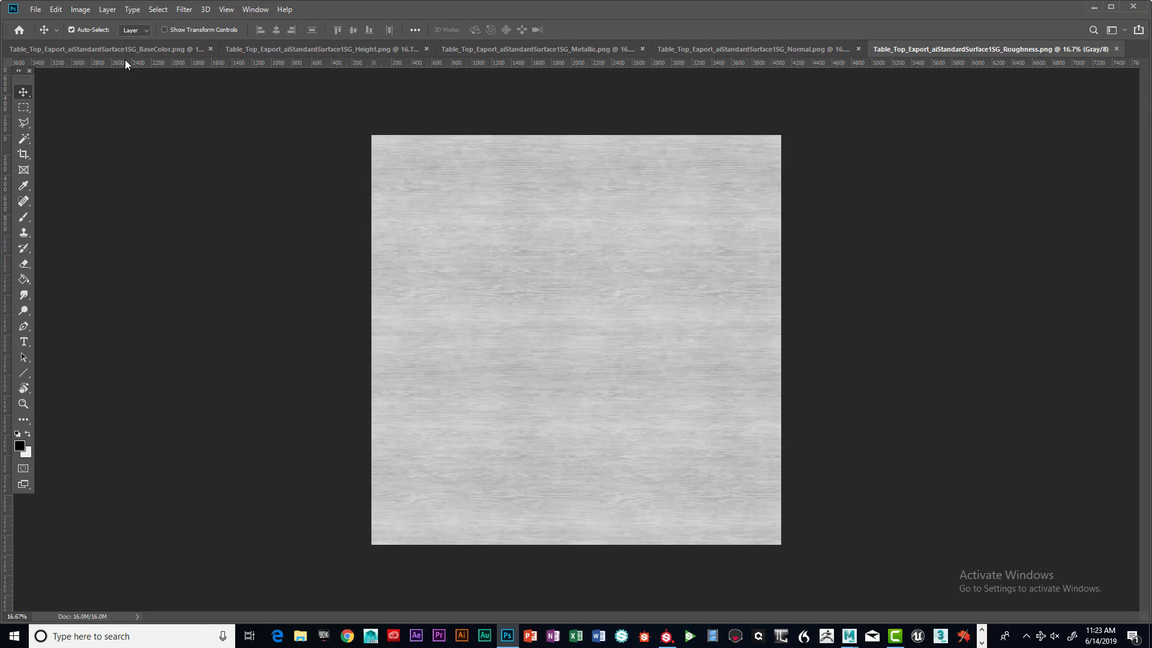
click(86, 49)
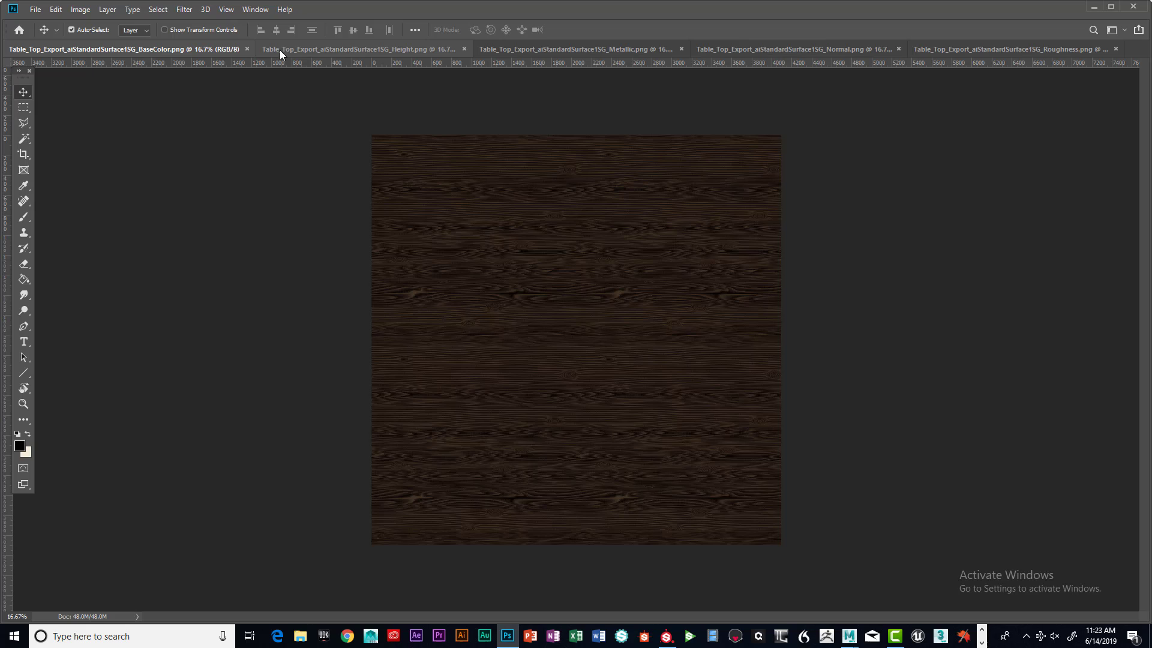
click(370, 46)
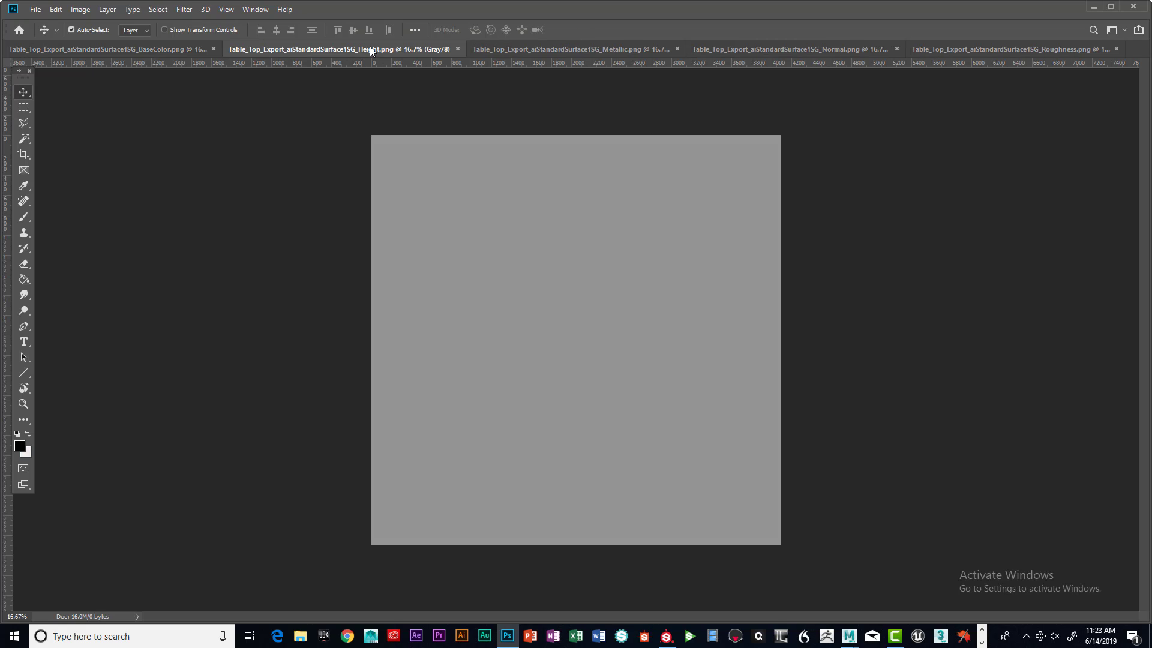
click(561, 48)
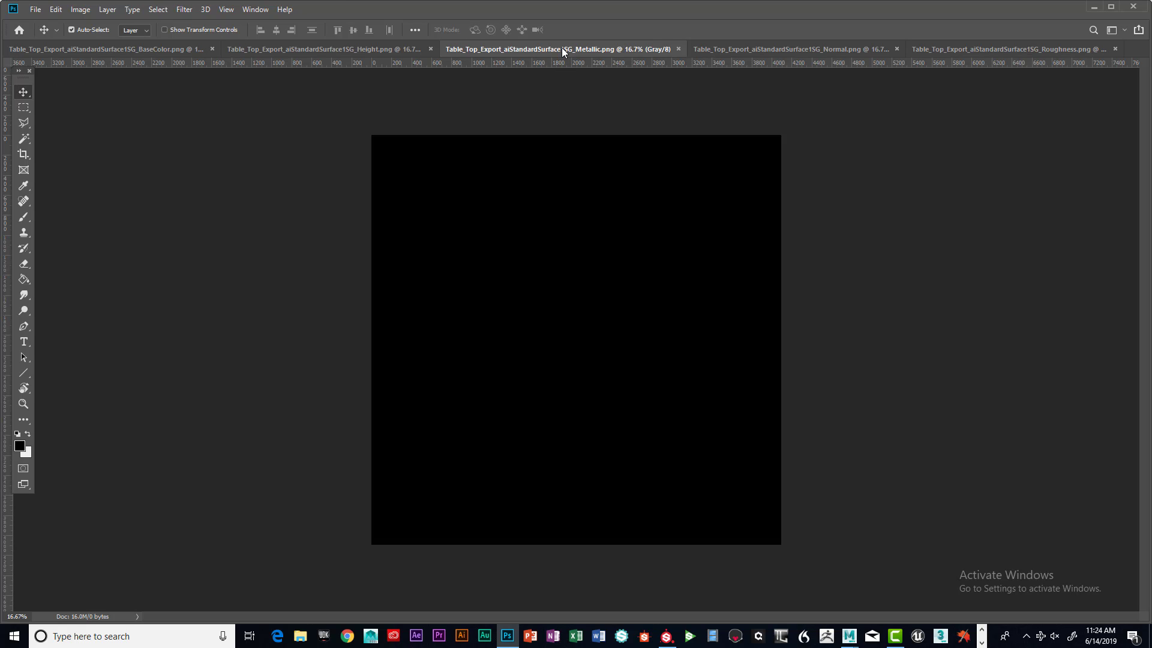
click(759, 49)
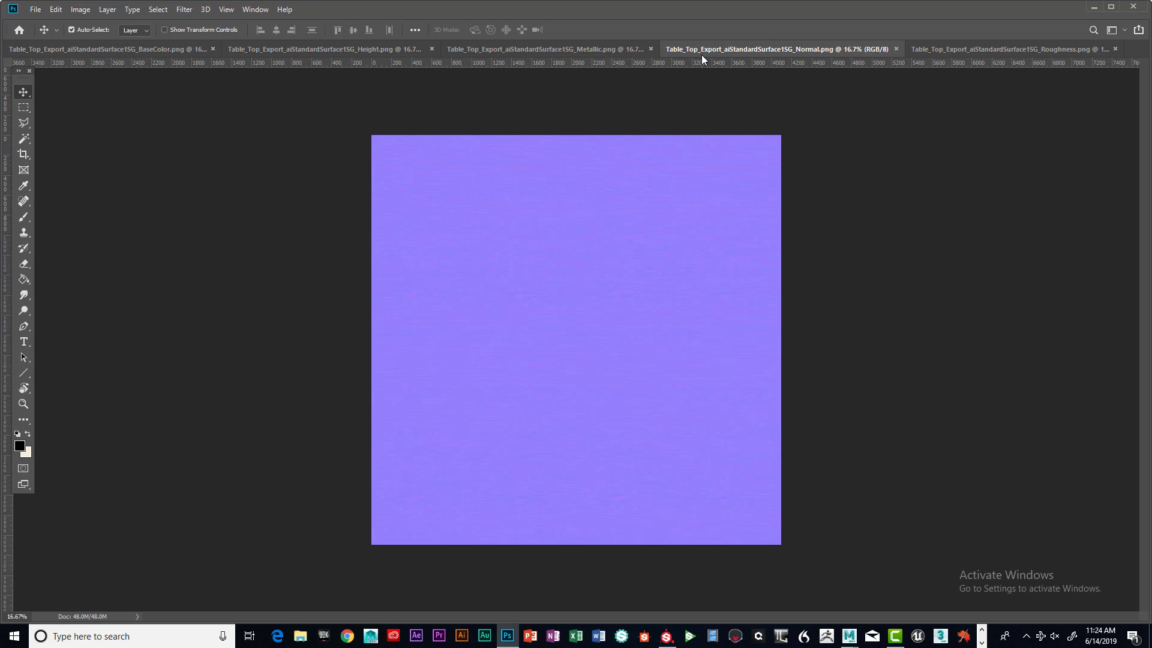
Step: Zoom in closely on the Normal map to inspect its wood grain detail
click(575, 375)
click(575, 377)
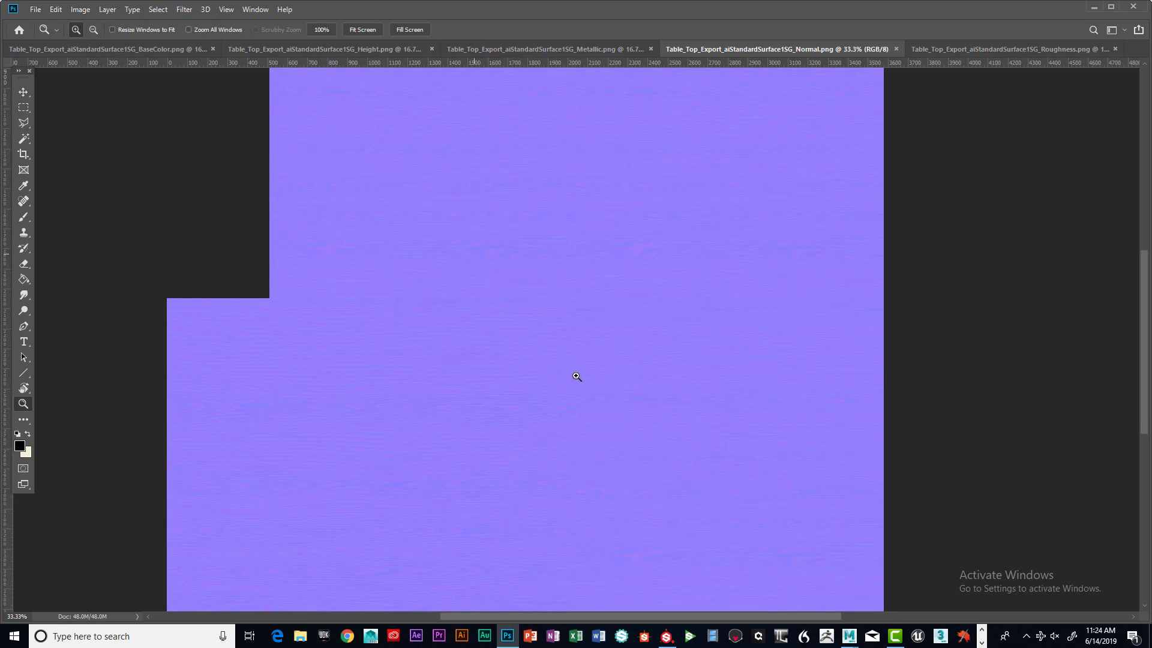
click(510, 374)
click(451, 372)
click(452, 372)
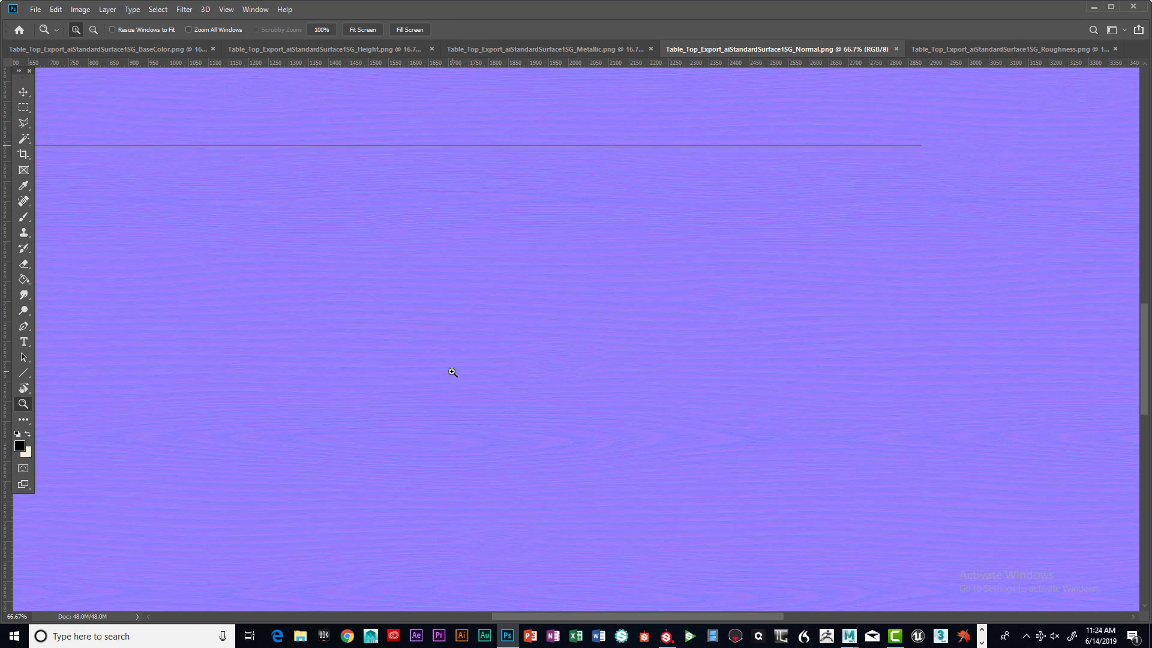
click(452, 373)
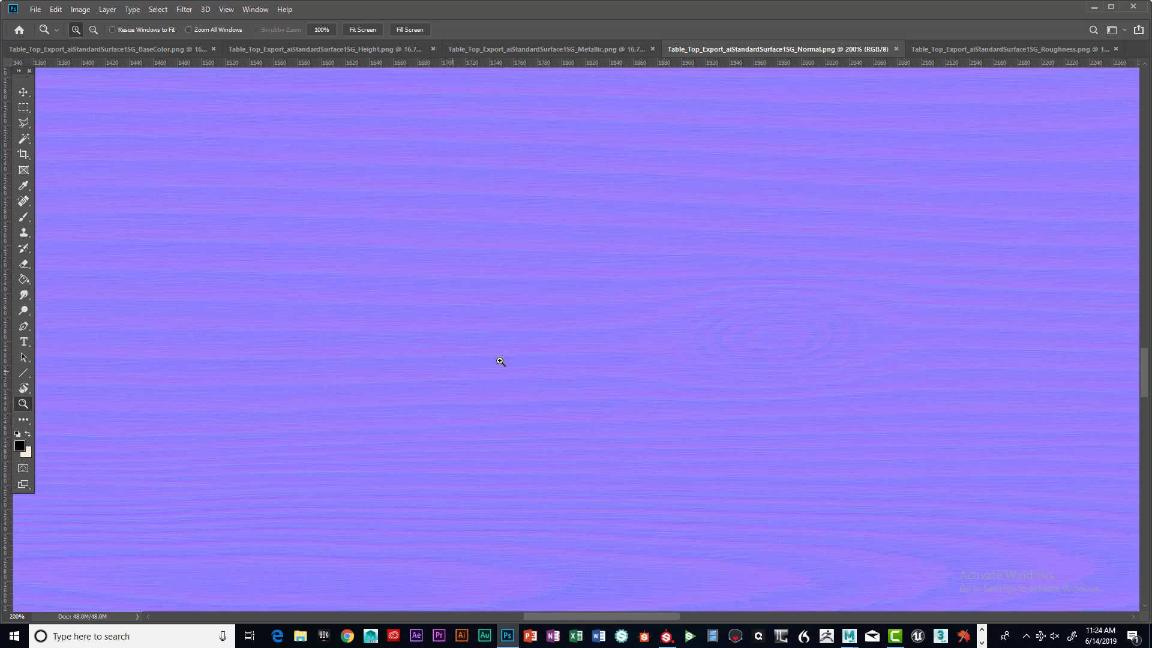
Step: Zoom out to the whole Normal map, then revisit the BaseColor and Normal documents
key(alt)
alt+click(729, 271)
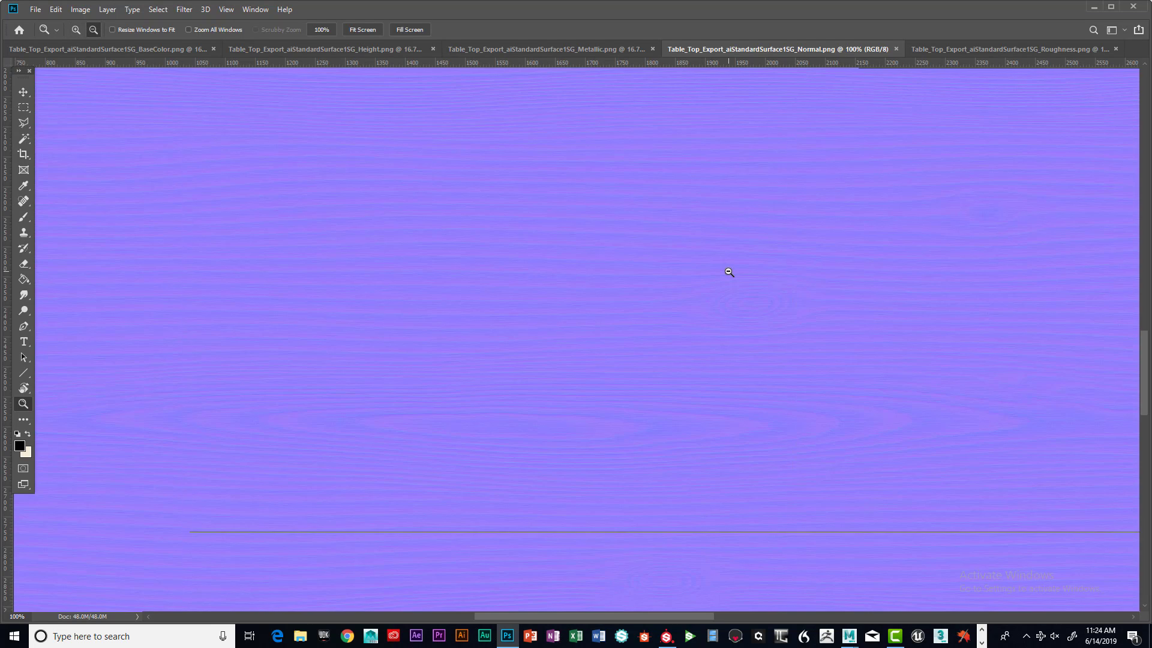
alt+click(729, 271)
alt+click(729, 272)
alt+click(729, 272)
alt+click(729, 271)
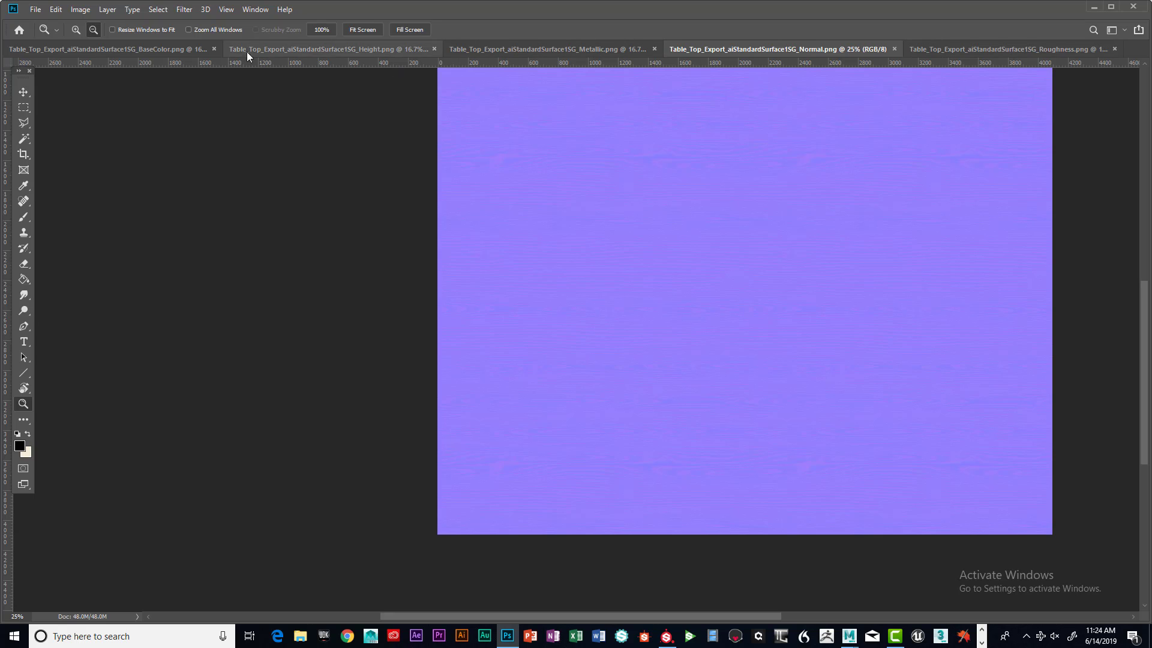
click(159, 47)
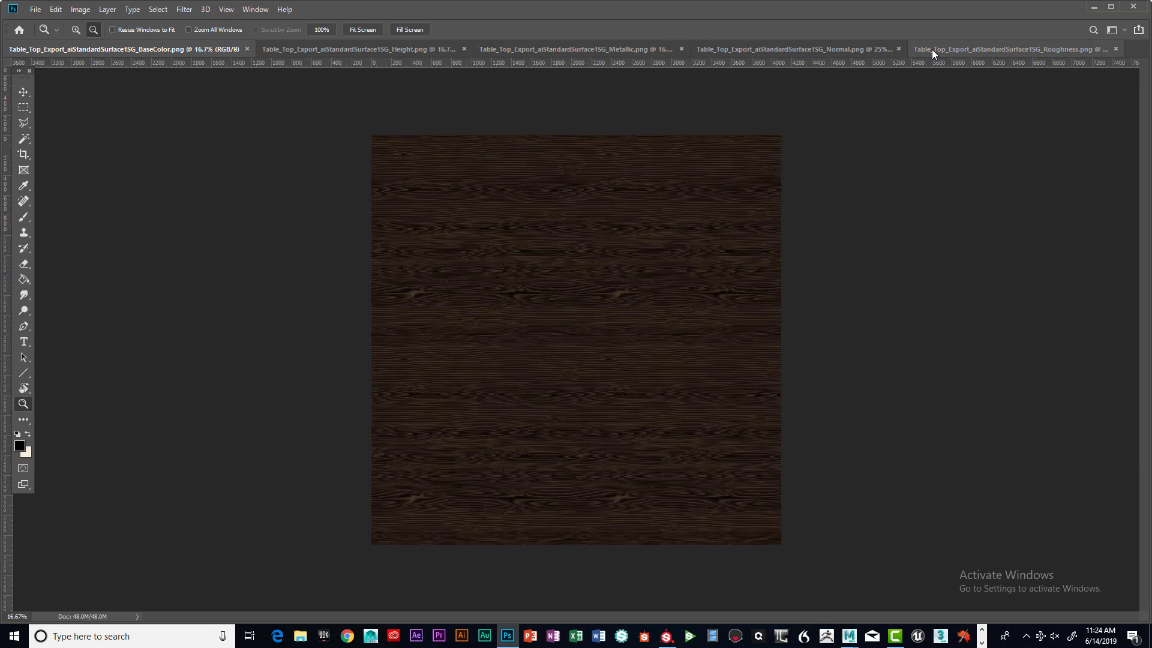
click(840, 48)
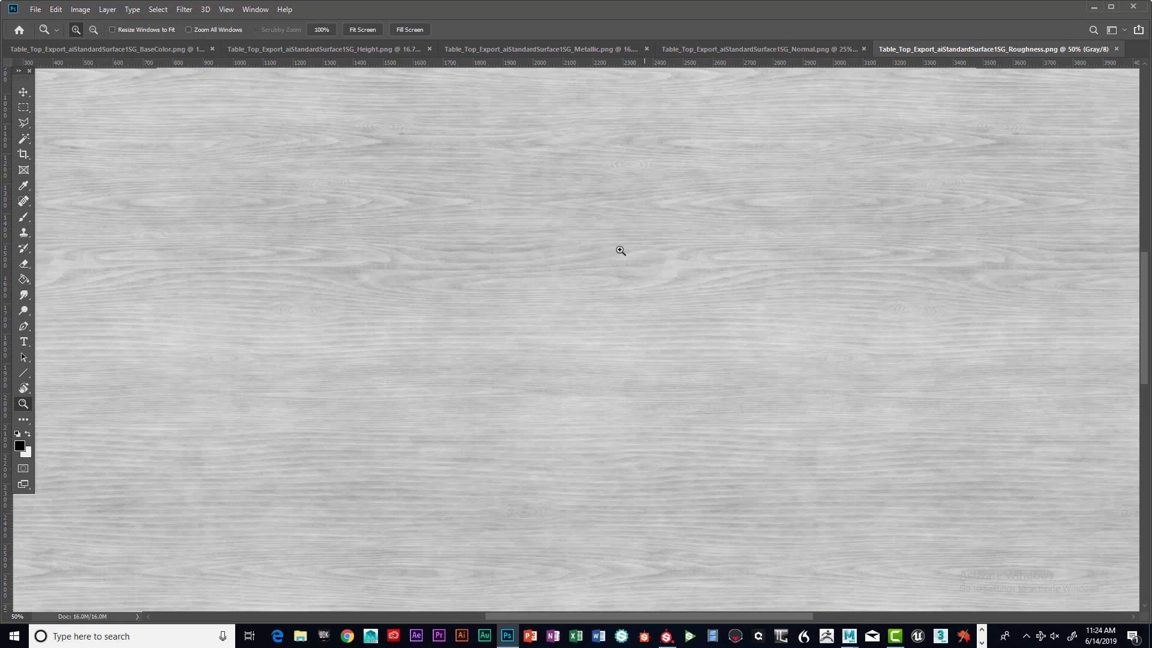
Step: Zoom out on the Roughness map until the whole map is visible
alt+click(548, 248)
alt+click(547, 249)
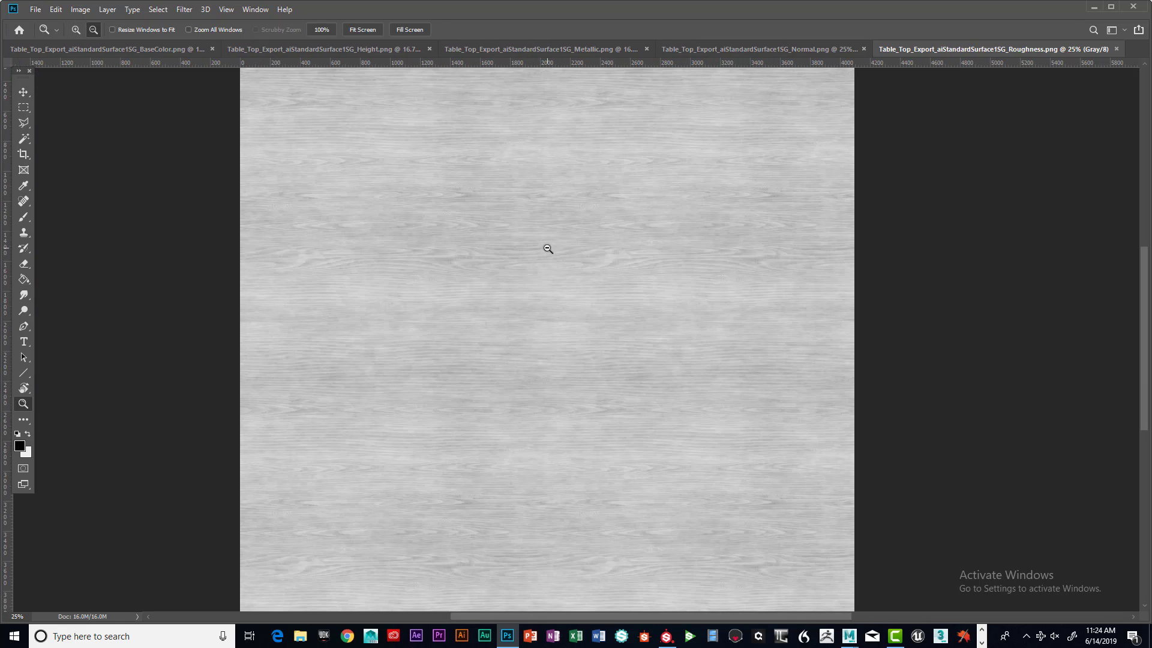
alt+click(527, 213)
Step: Show the Metallic map and zoom in and out to confirm it is solid black
click(388, 47)
click(493, 48)
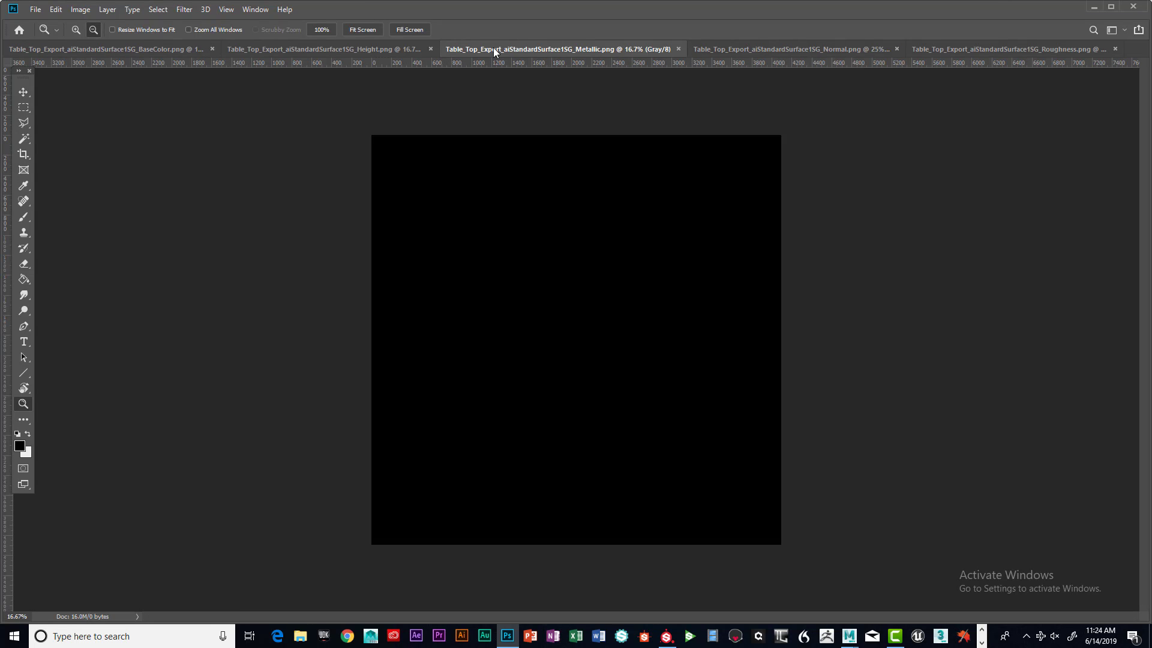
key(alt)
click(552, 317)
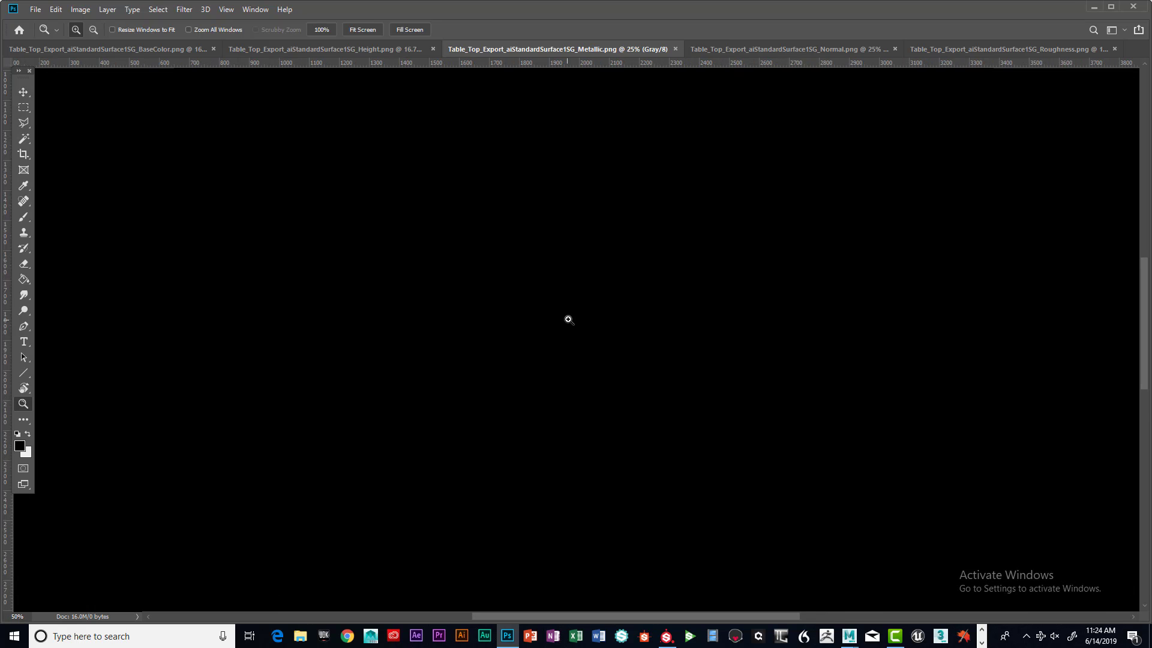
alt+click(600, 283)
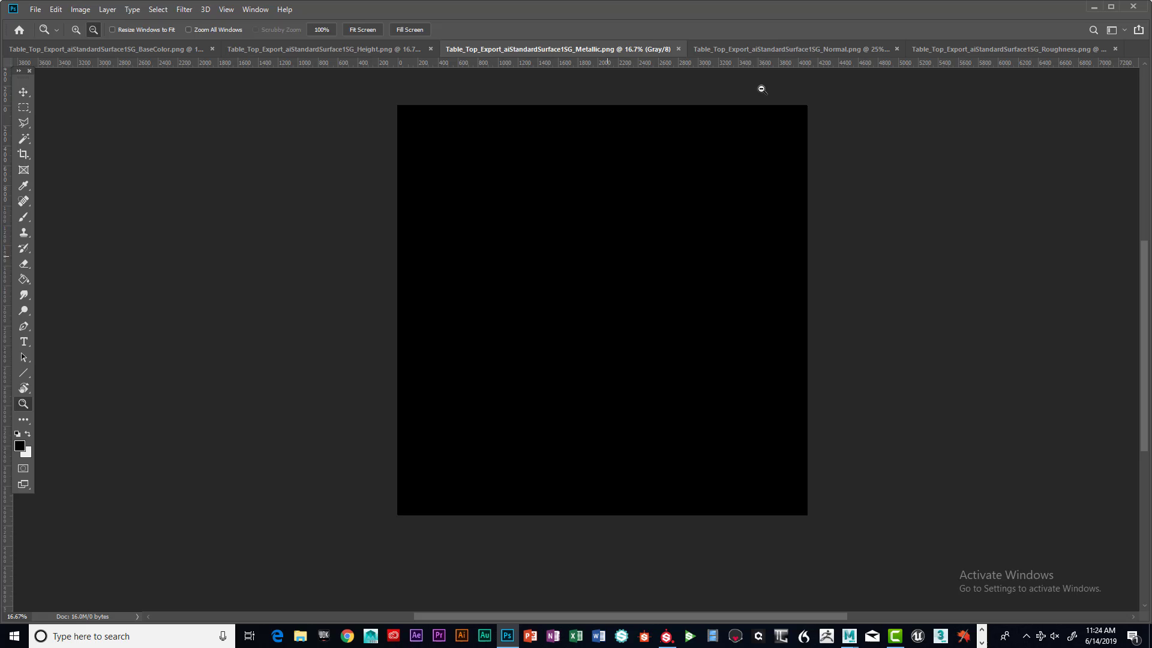
alt+click(148, 108)
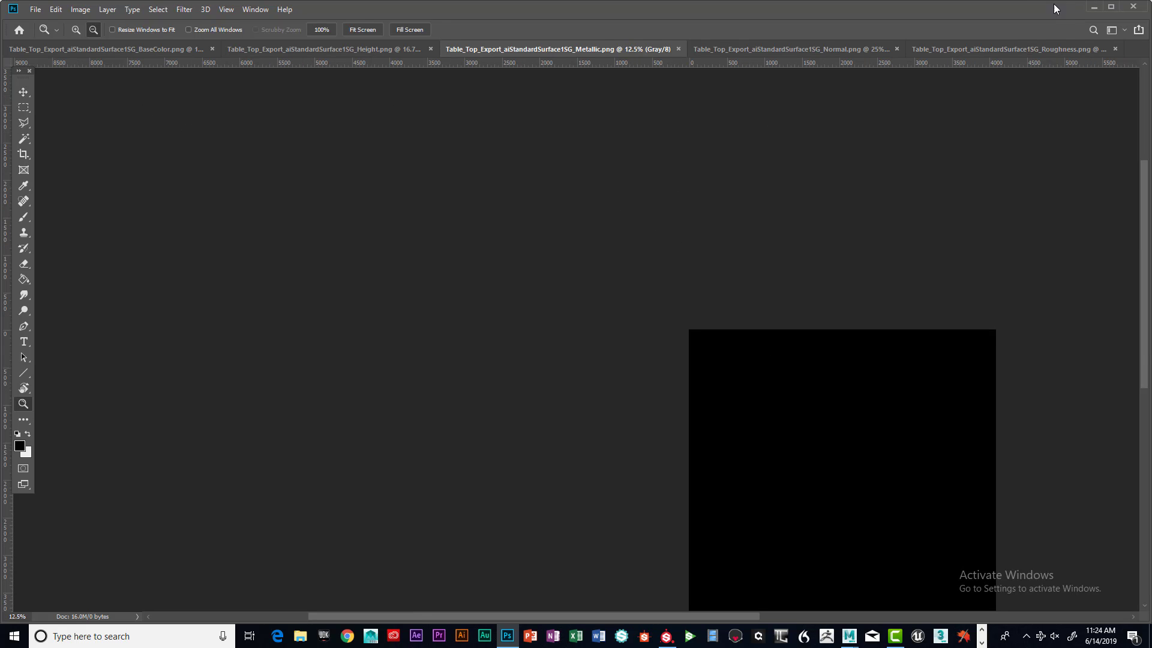
Step: Back in Maya, connect a new File texture to Table_Top_TX's Base Color and isolate the table top
click(1092, 9)
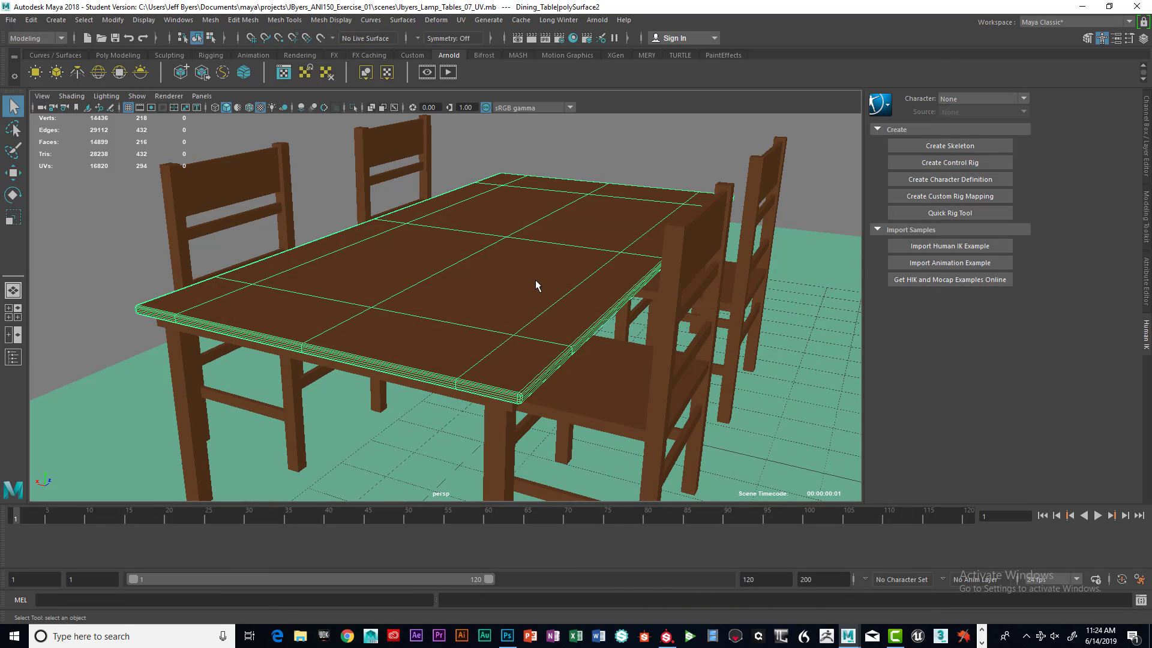
key(ctrl+a)
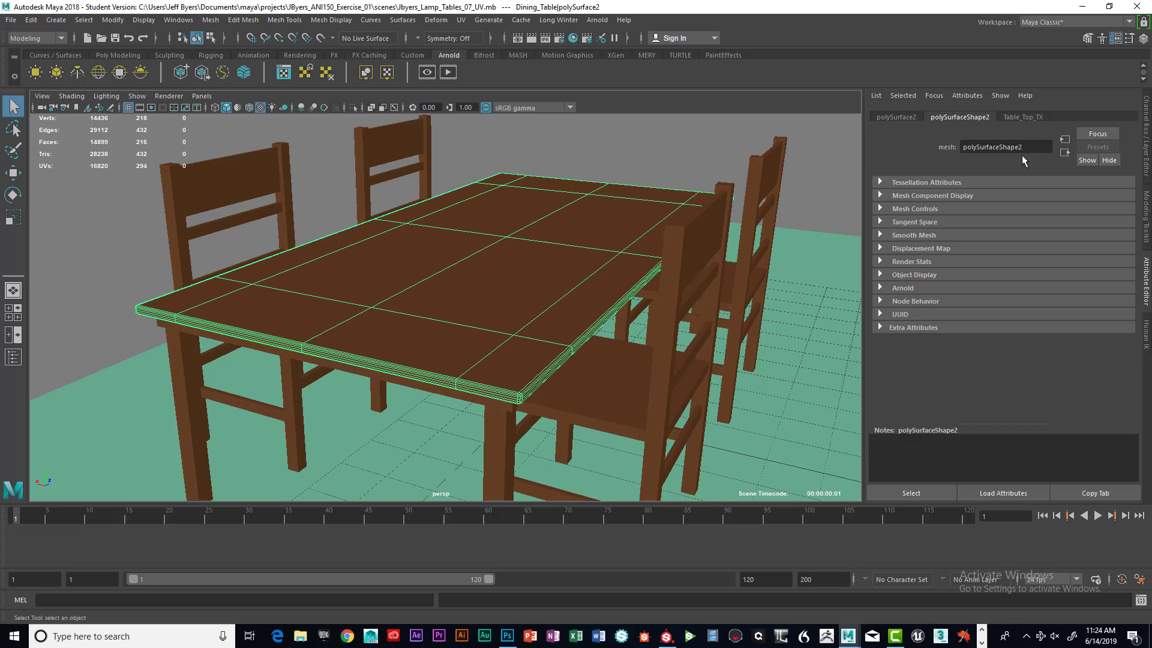
click(1026, 117)
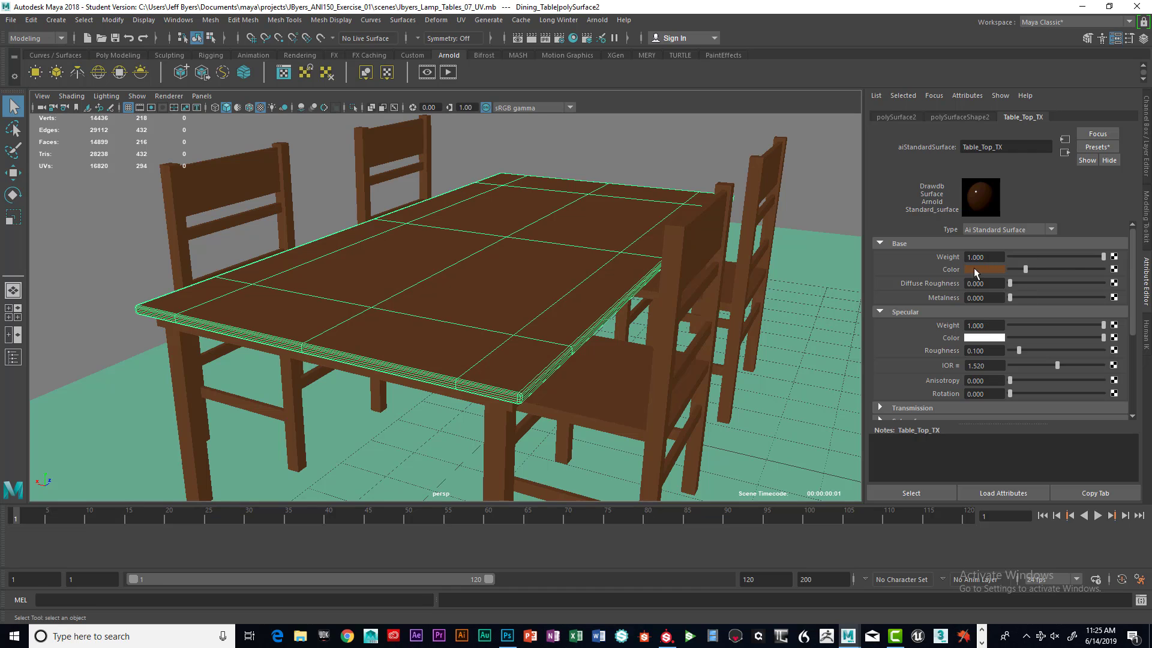
click(1114, 269)
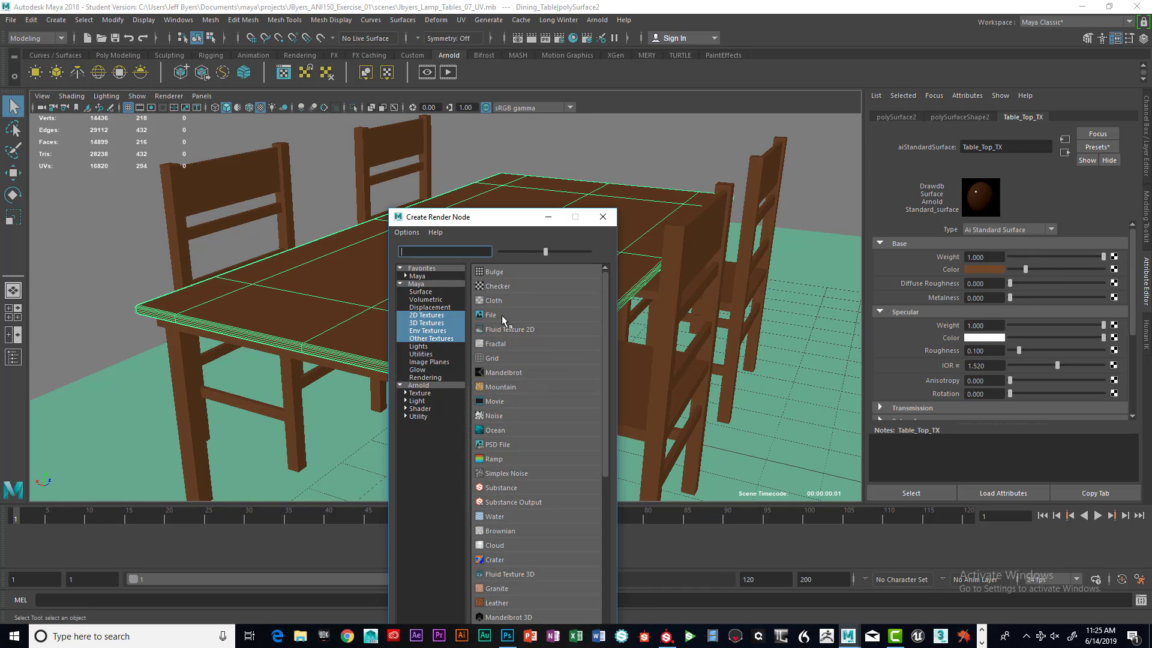
click(498, 315)
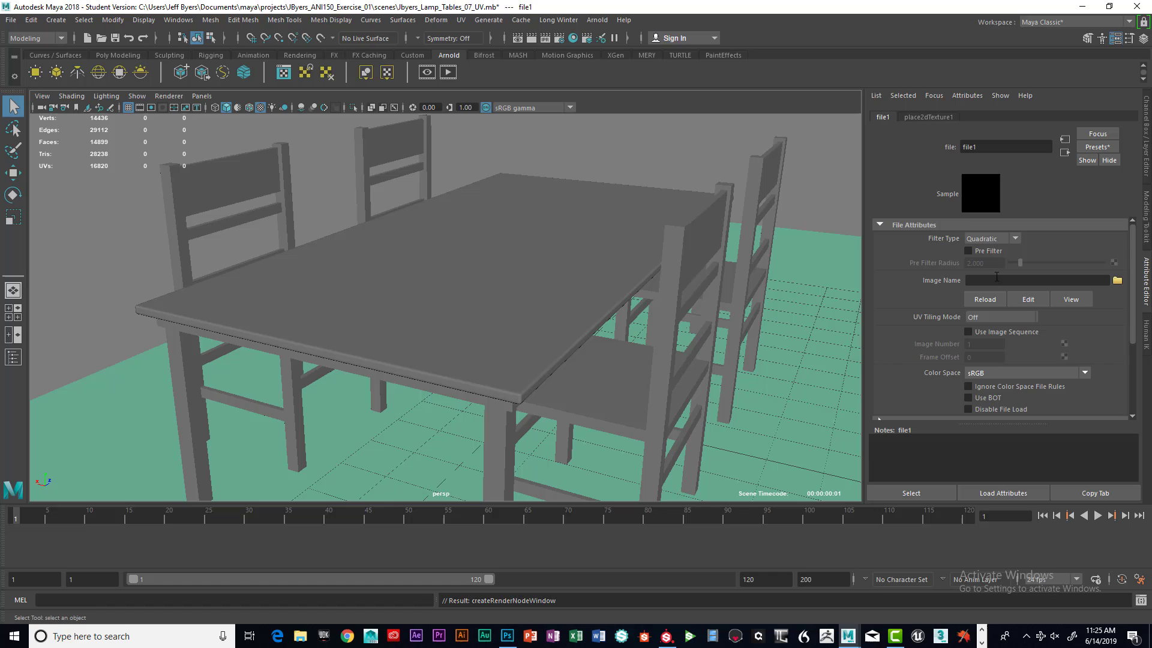
click(567, 288)
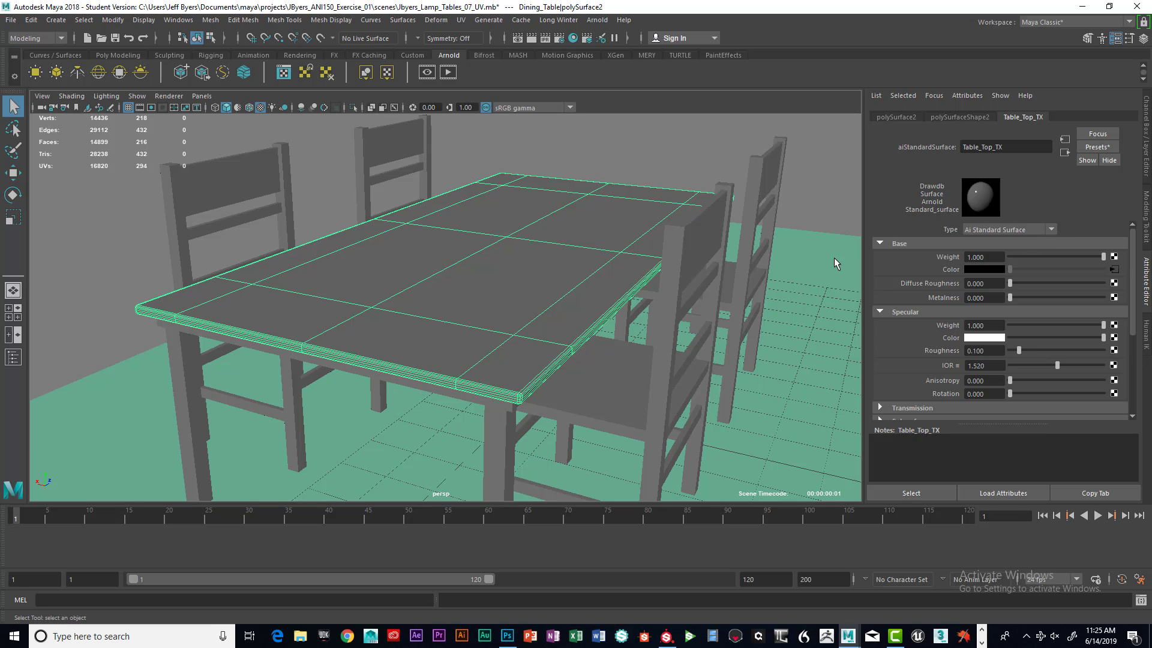
key(ctrl+1)
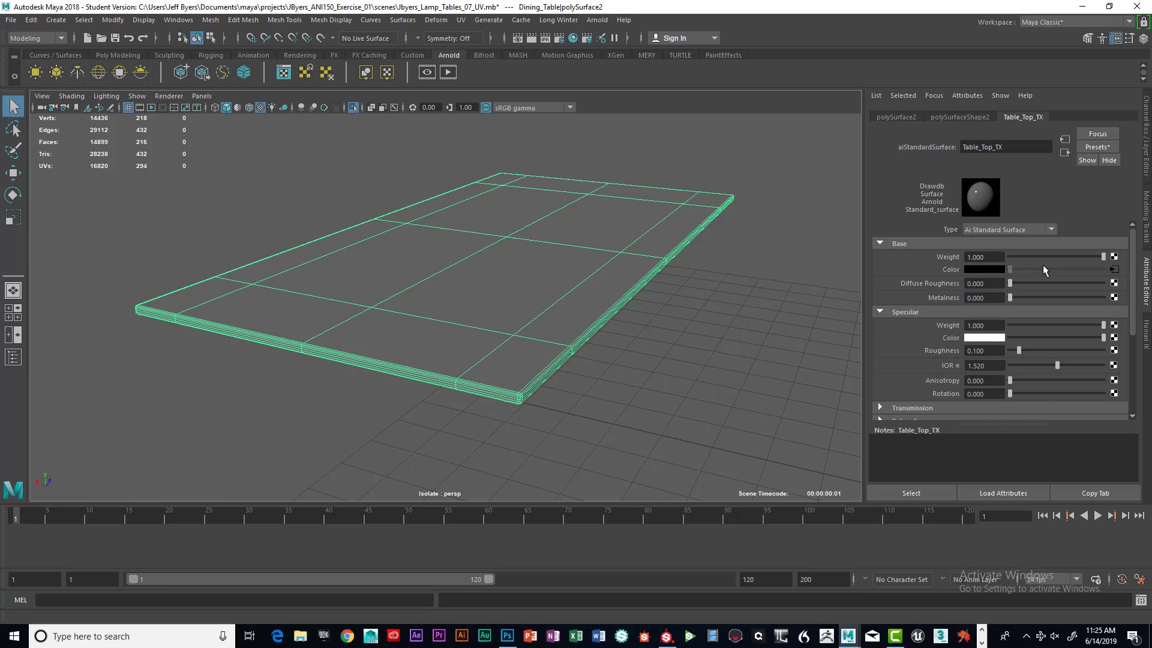
Step: Set file1's Filter Type to Off and load Table_Top_Export_aiStandardSurface1SG_BaseColor.png as its image
click(1114, 268)
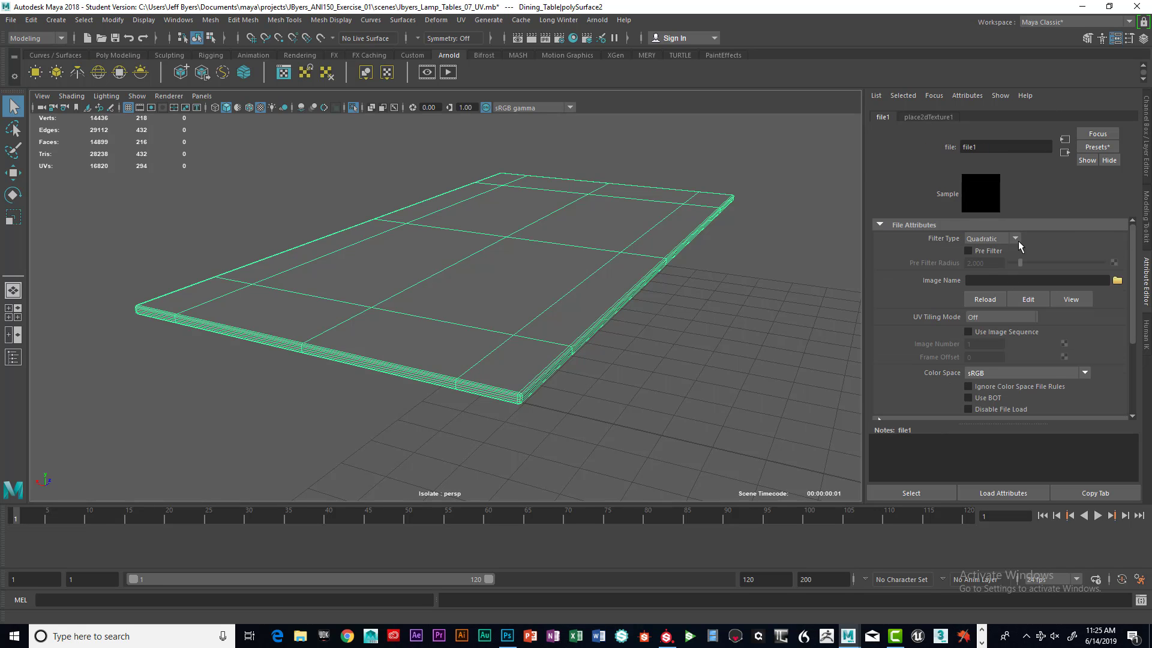
click(1015, 238)
click(984, 249)
click(1117, 280)
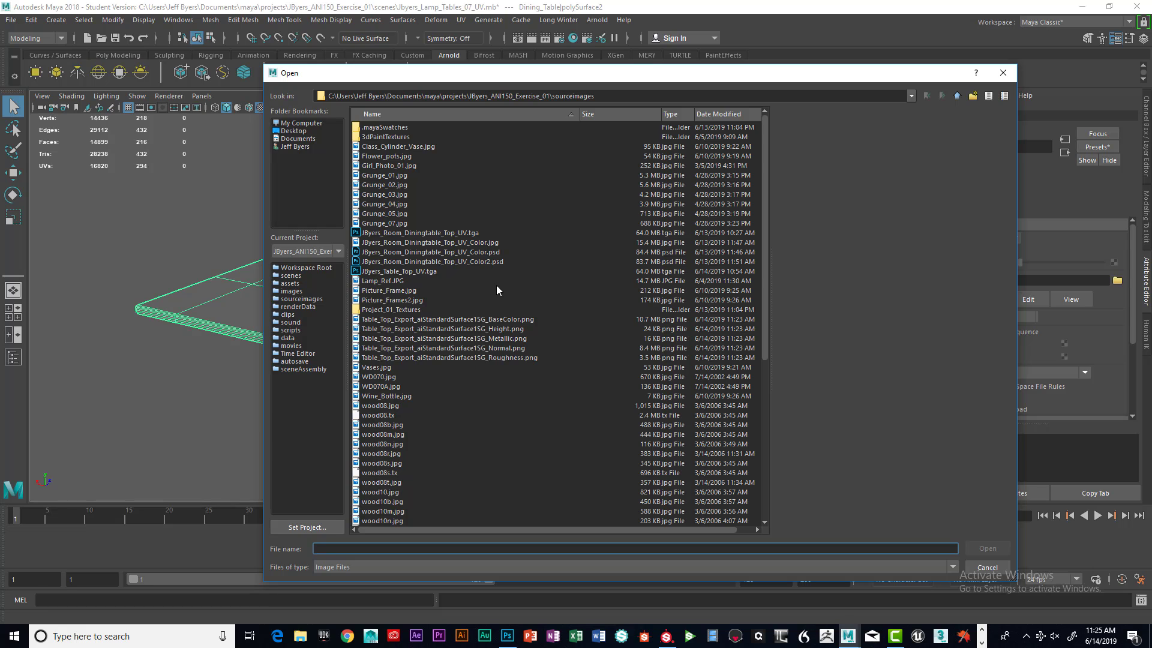
scroll(495, 285, down, 9)
scroll(496, 285, up, 9)
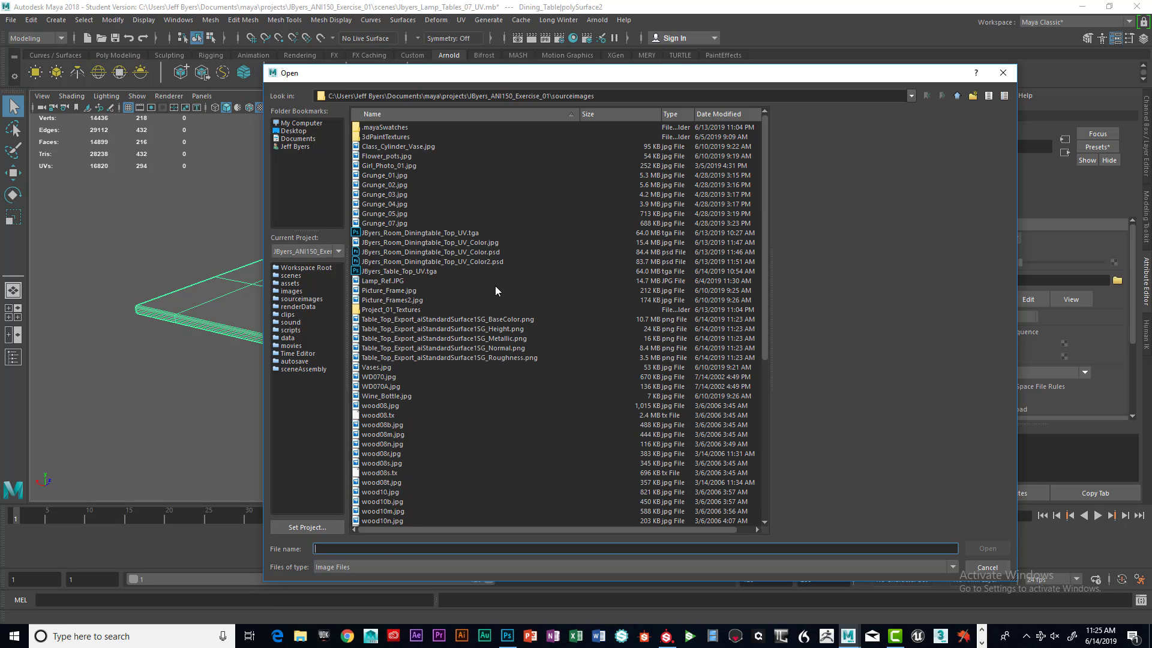
click(469, 243)
click(422, 252)
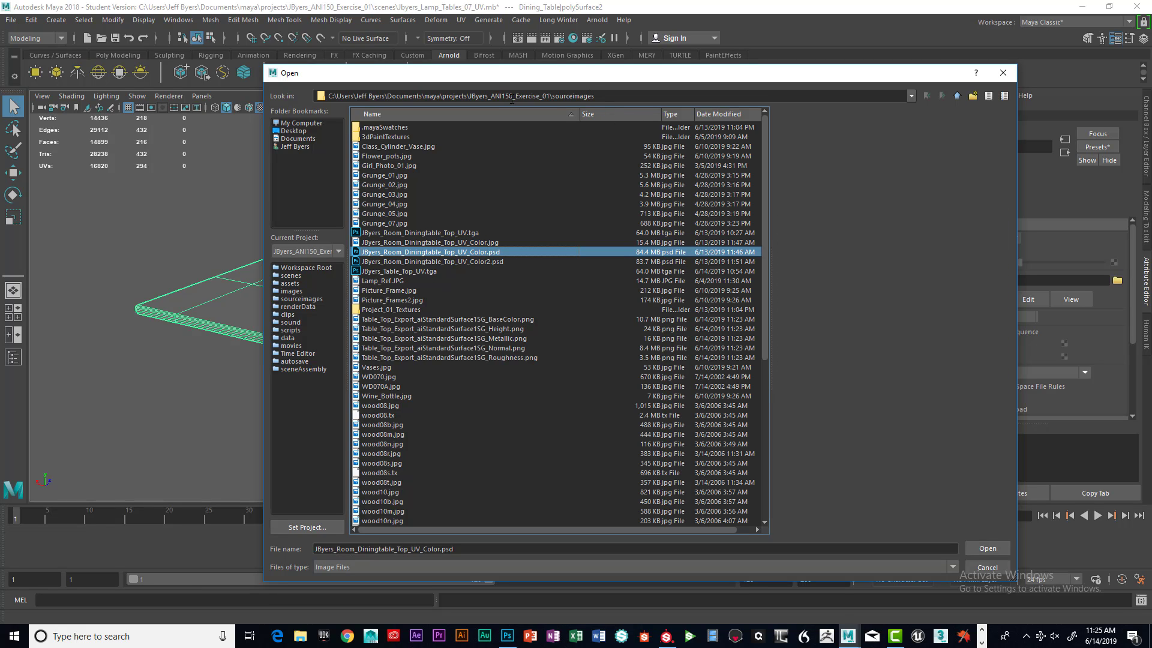
click(455, 318)
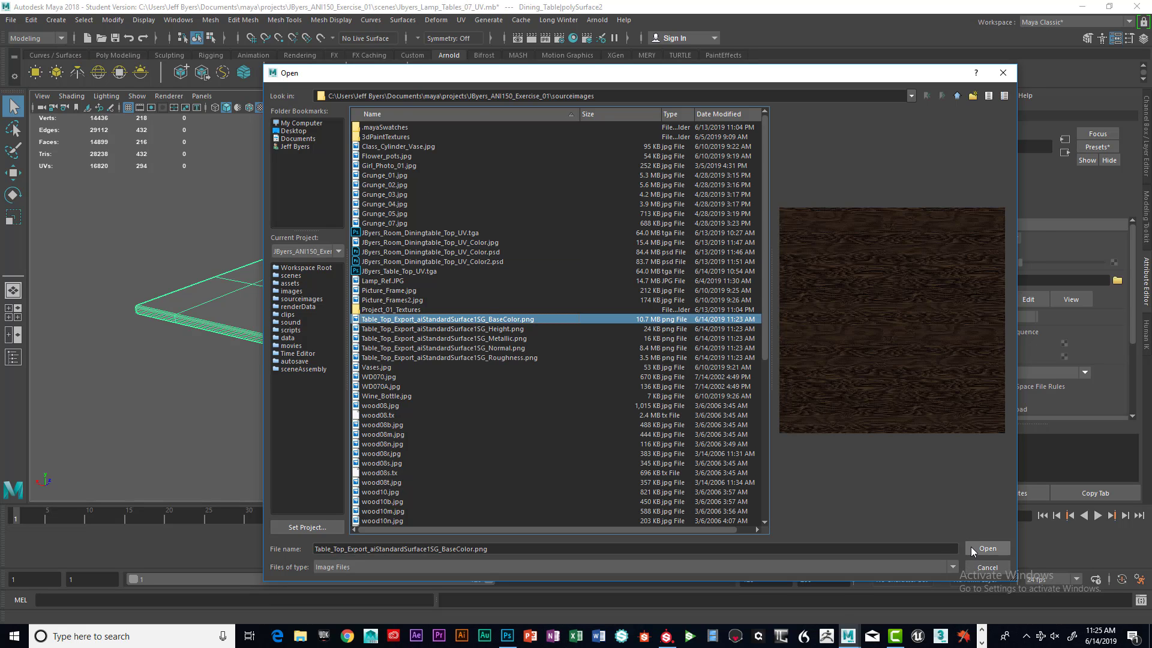
click(987, 548)
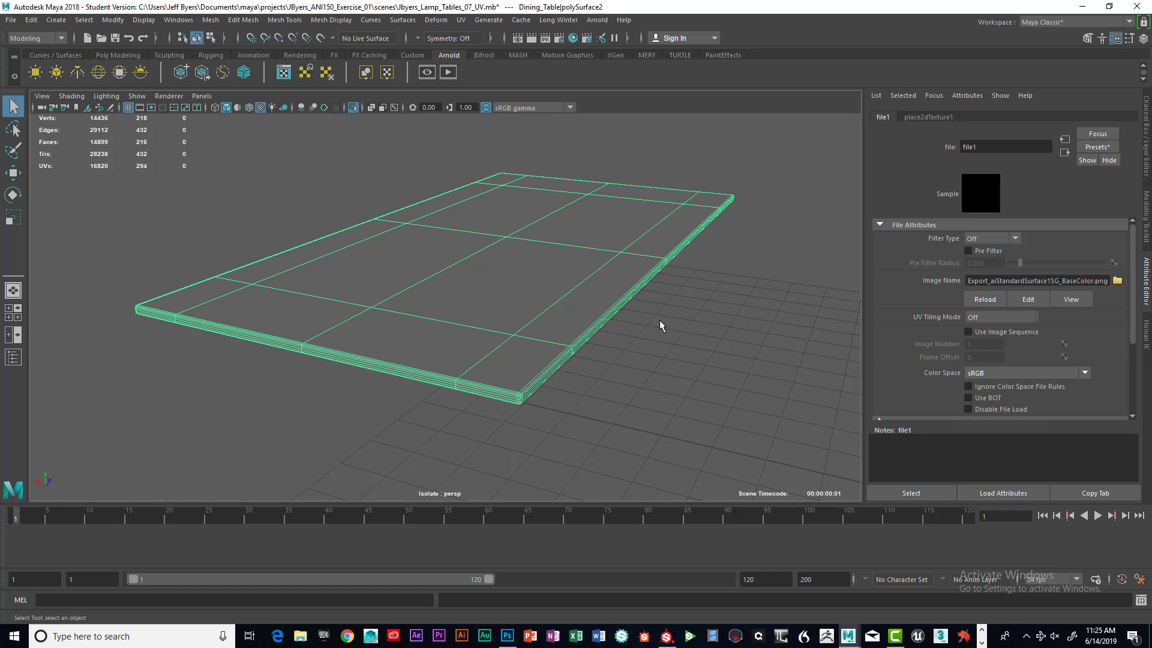
Step: Turn on textured shaded display with 6, deselect, and view the table top from above
key(6)
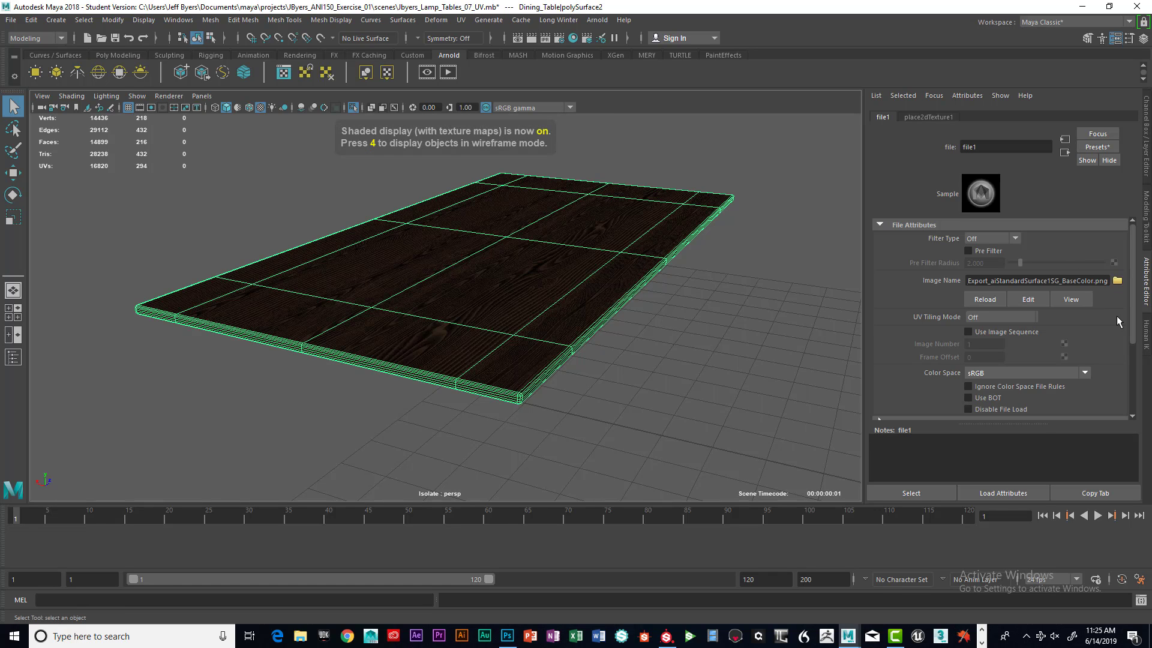
click(701, 340)
mouse_move(720, 342)
alt+mouse_down()
mouse_move(717, 279)
mouse_move(711, 366)
mouse_move(713, 355)
alt+mouse_up()
scroll(714, 355, up, 5)
scroll(714, 361, down, 5)
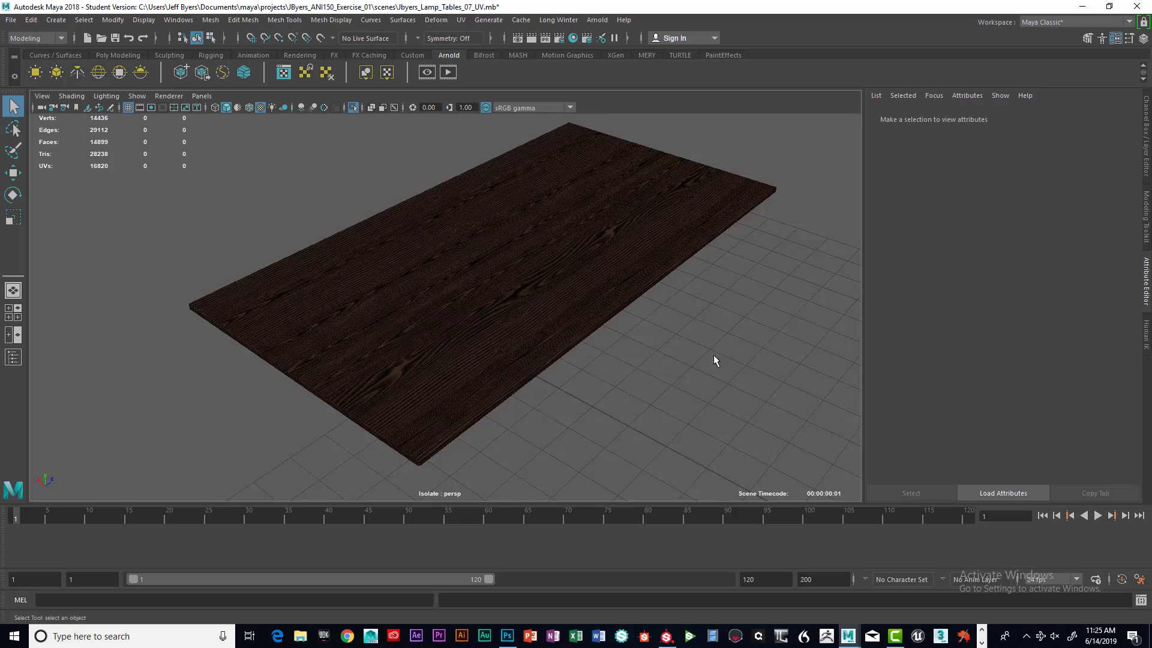
alt+right_drag(719, 353, 868, 362)
Step: Tumble around the table top to inspect the dark wood grain on its edge and top surface
alt+drag(867, 362, 506, 321)
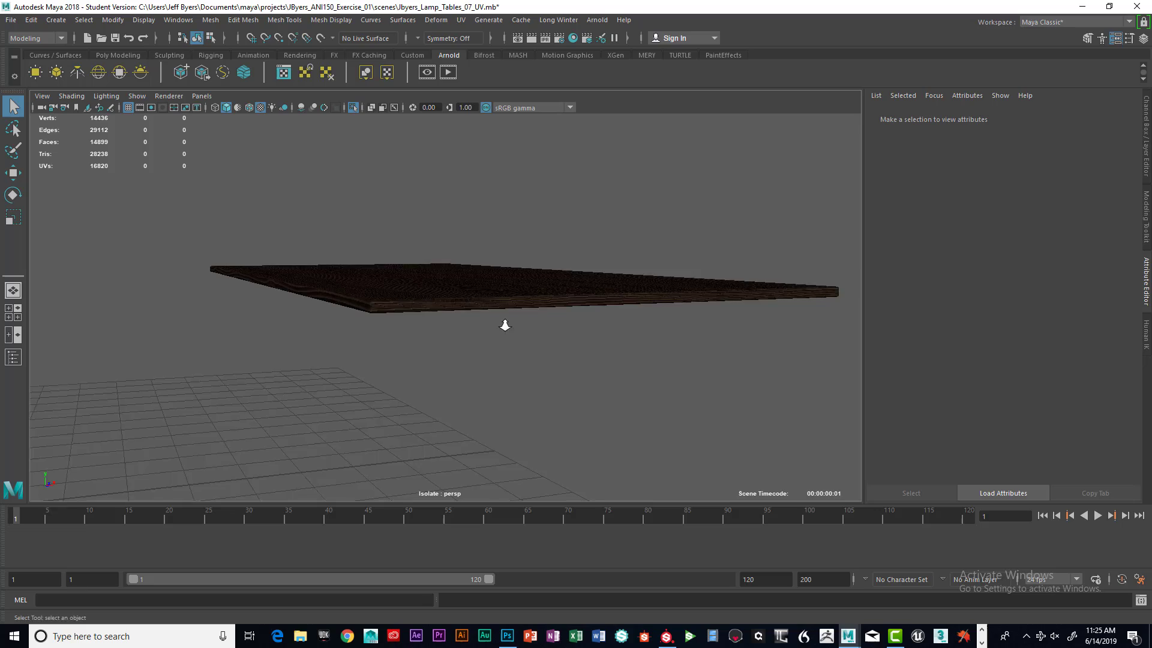
alt+right_drag(506, 322, 639, 331)
mouse_move(640, 331)
alt+mouse_down()
mouse_move(611, 322)
mouse_move(646, 324)
alt+mouse_up()
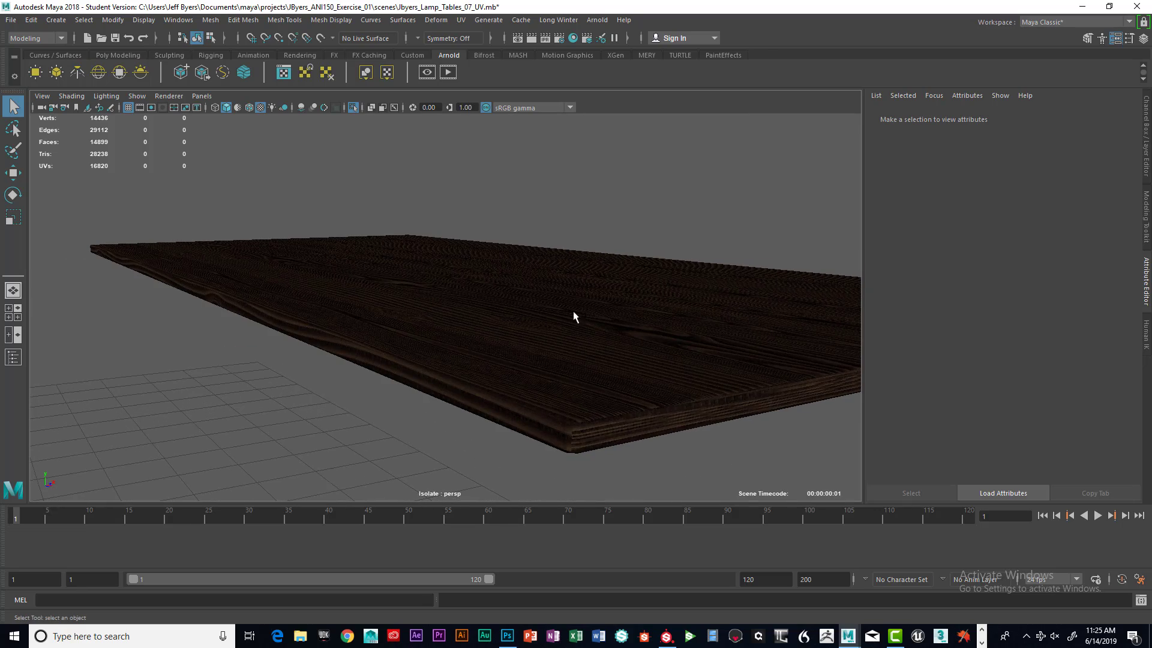
alt+drag(573, 317, 615, 282)
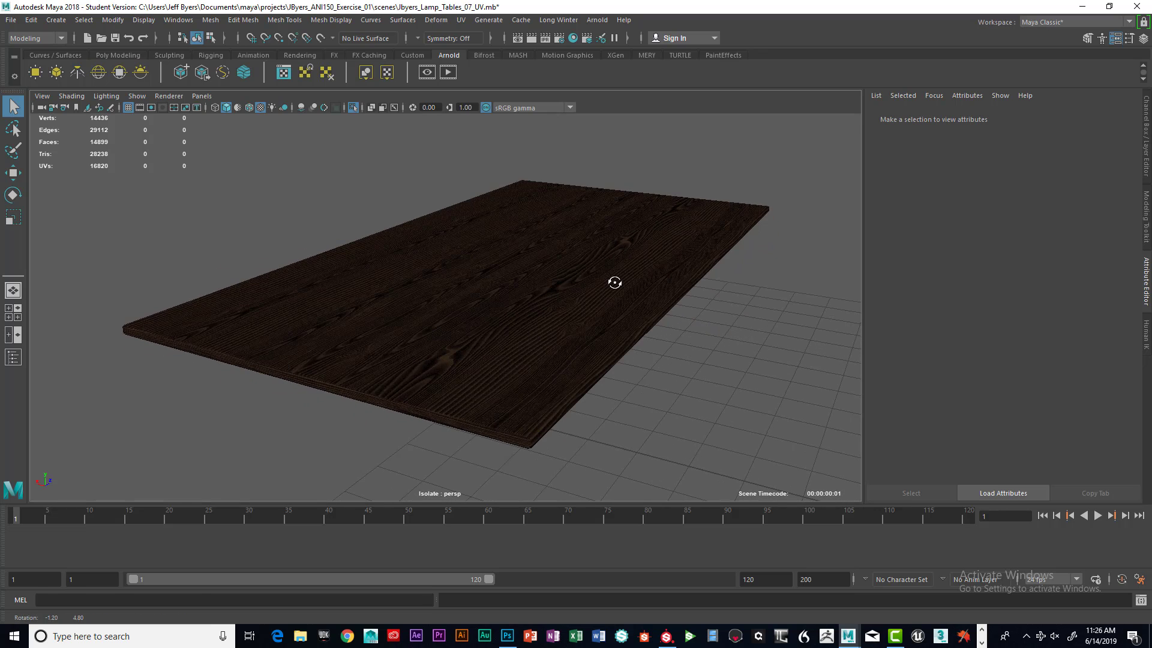